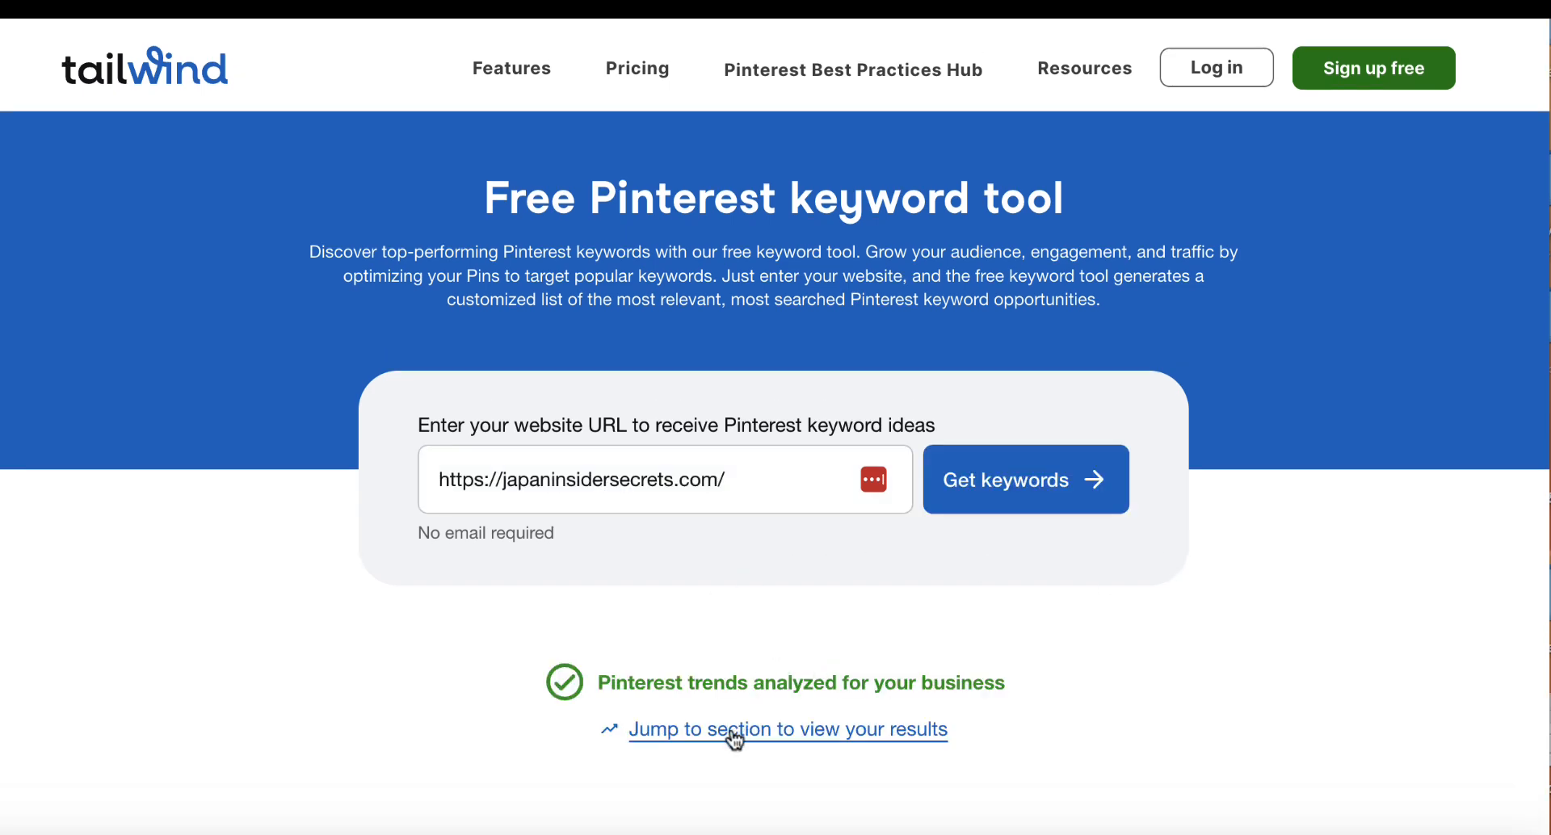
- Open the Pinterest keyword results for the website and copy the keyword "easy japanese recipes"
click(734, 731)
scroll(733, 735, down, 3)
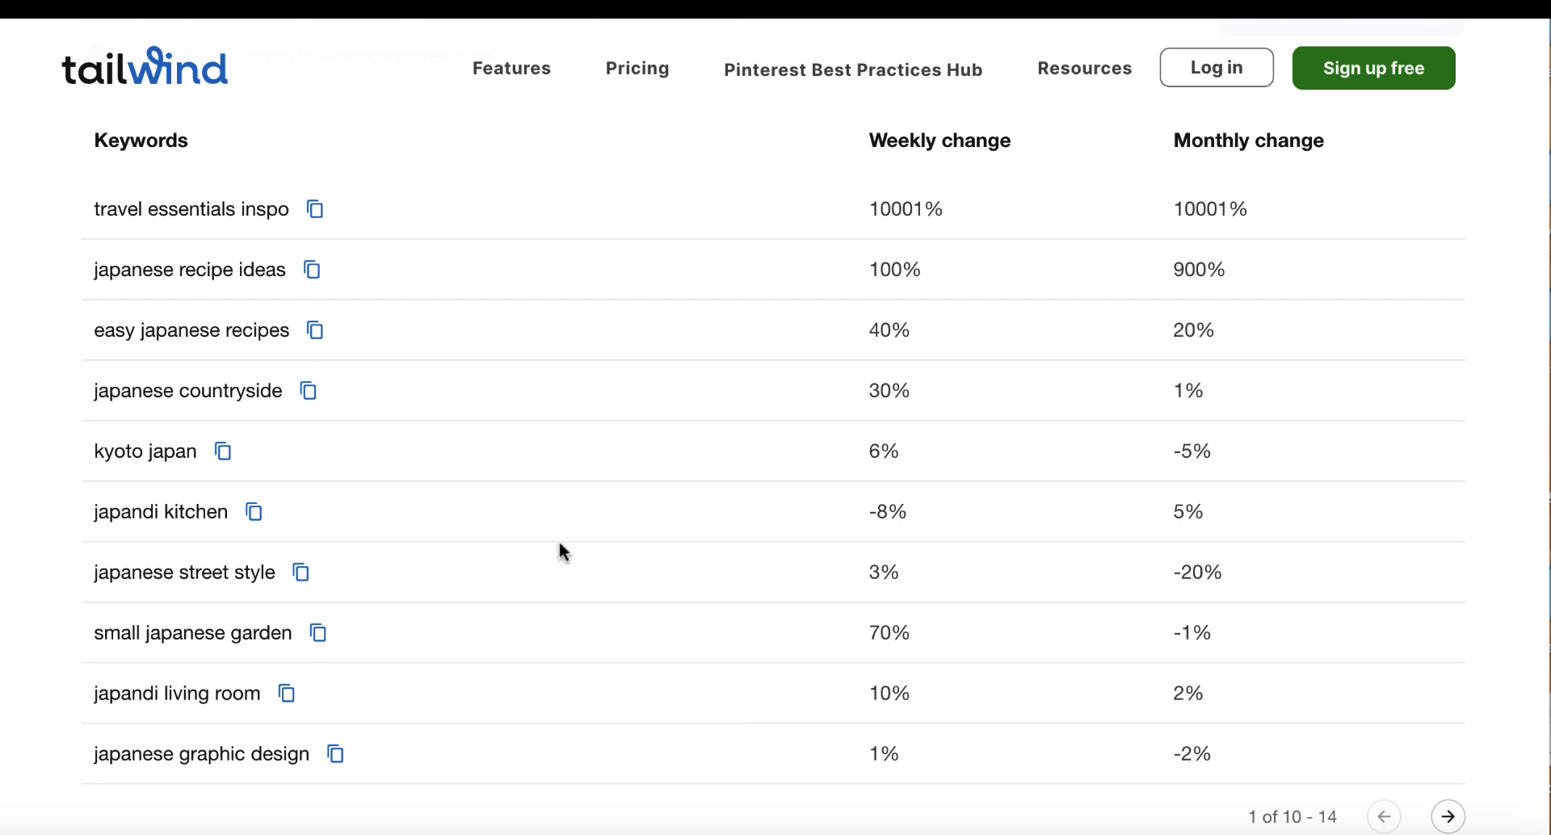
click(317, 332)
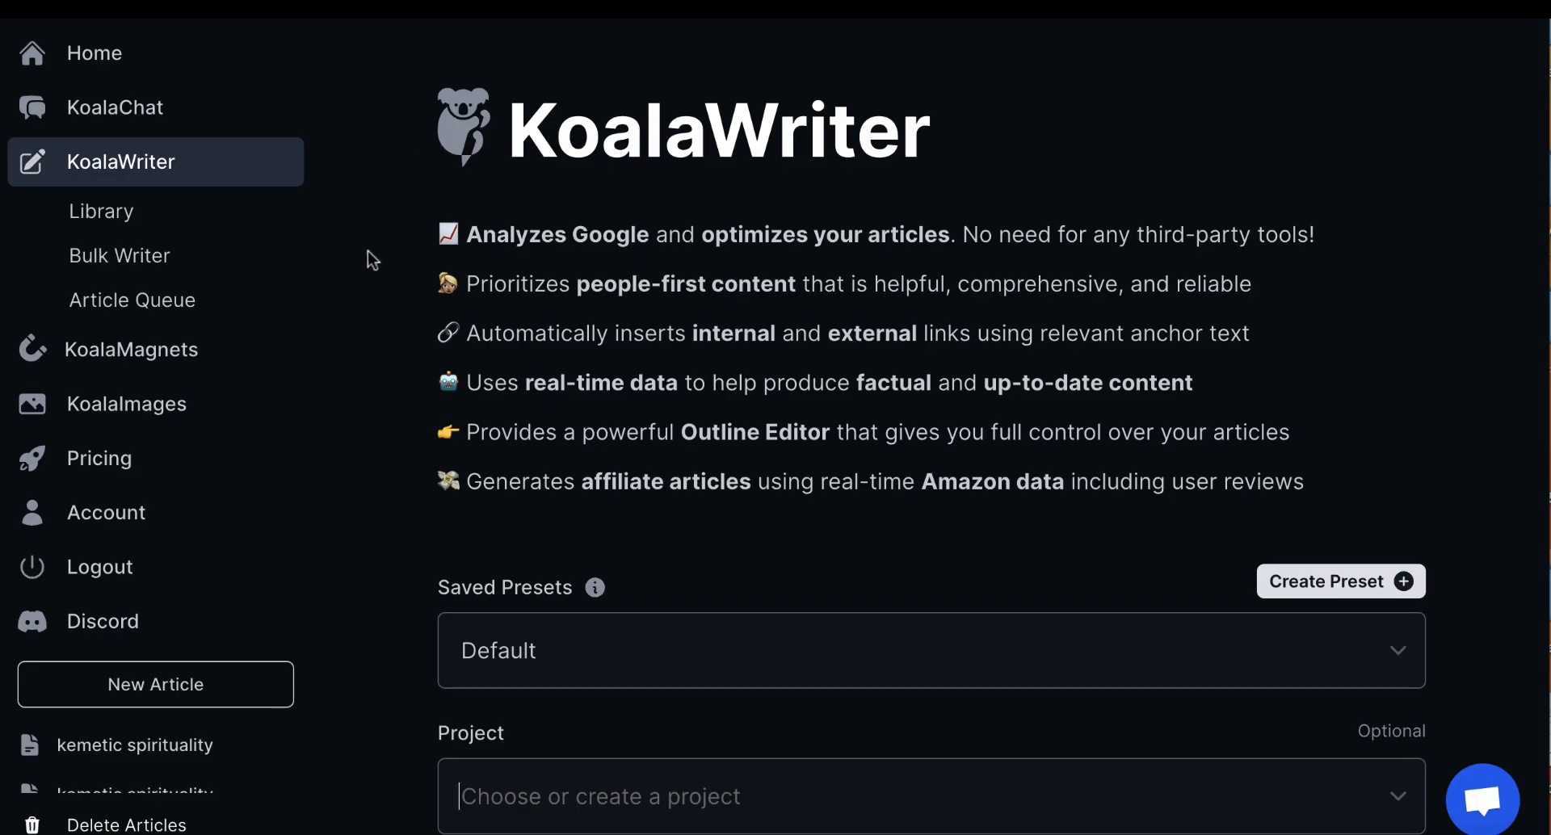
- In KoalaWriter, choose the Claude 3.5 Sonnet model and set the article type to Listicle
scroll(367, 481, down, 2)
scroll(367, 480, down, 5)
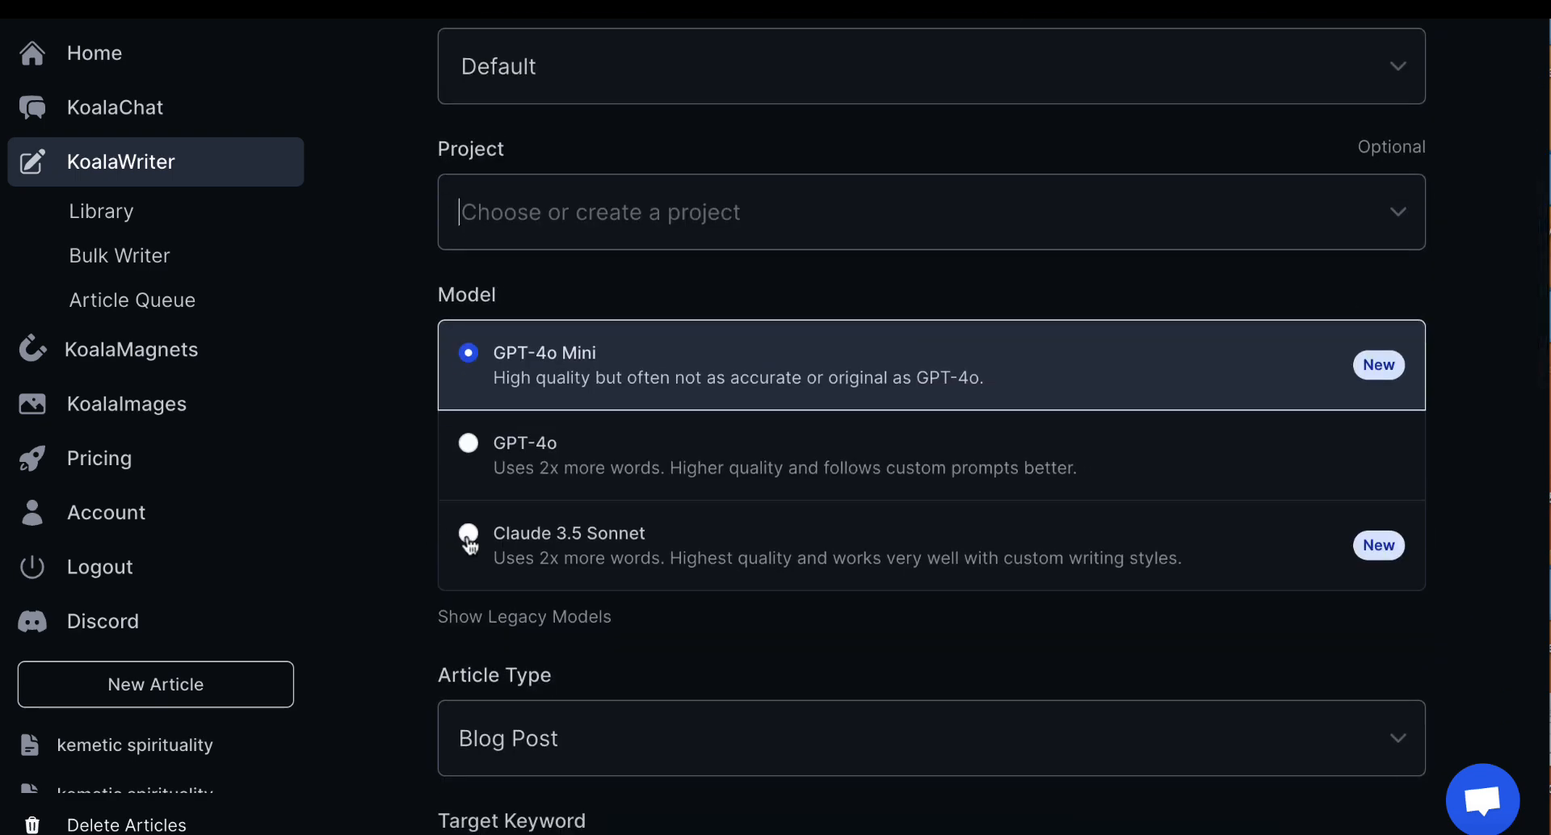
click(470, 537)
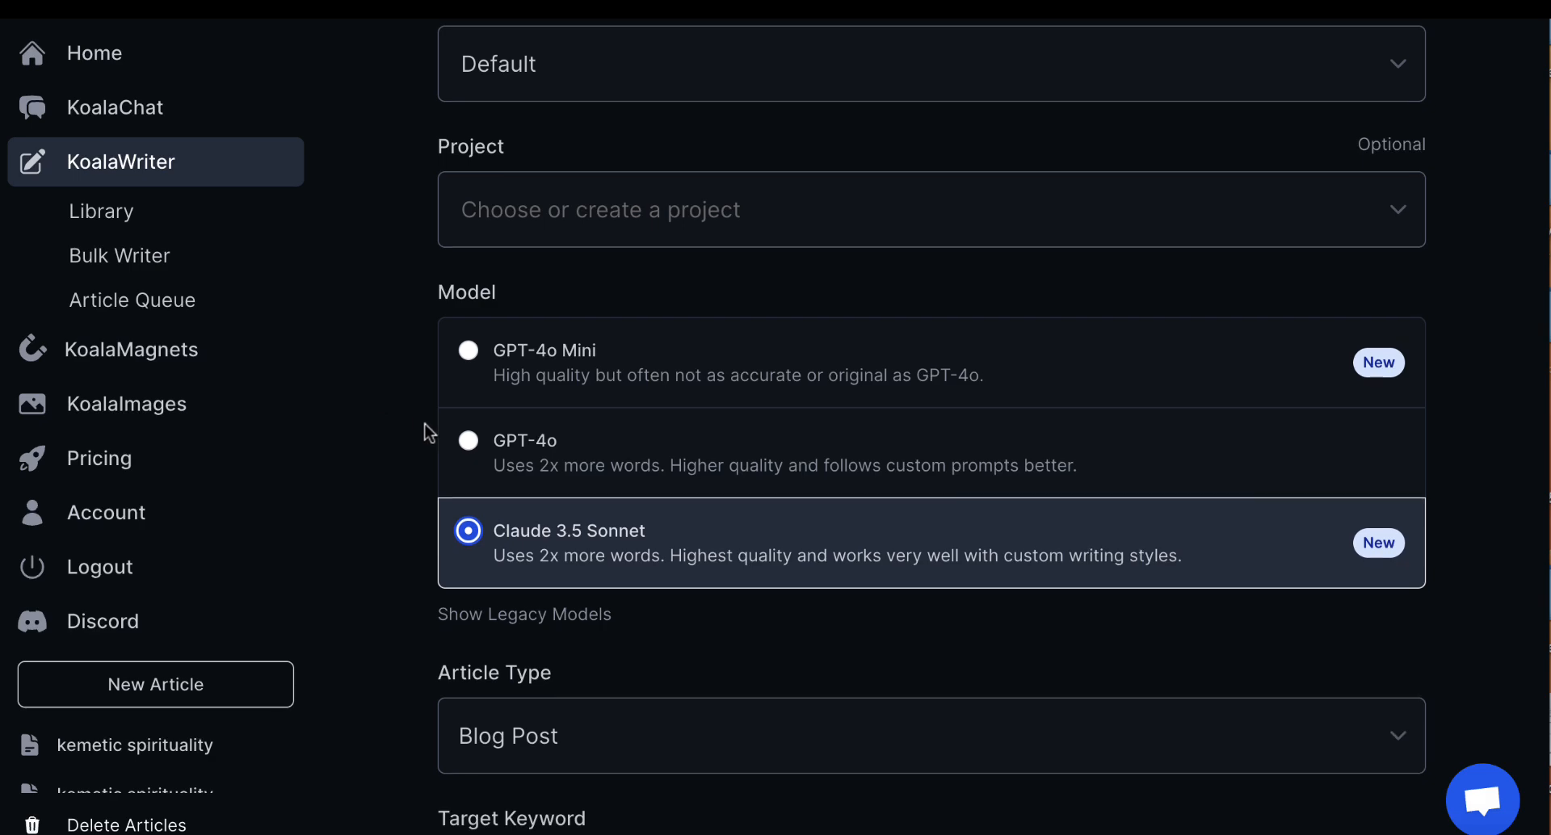
scroll(426, 433, down, 4)
click(516, 453)
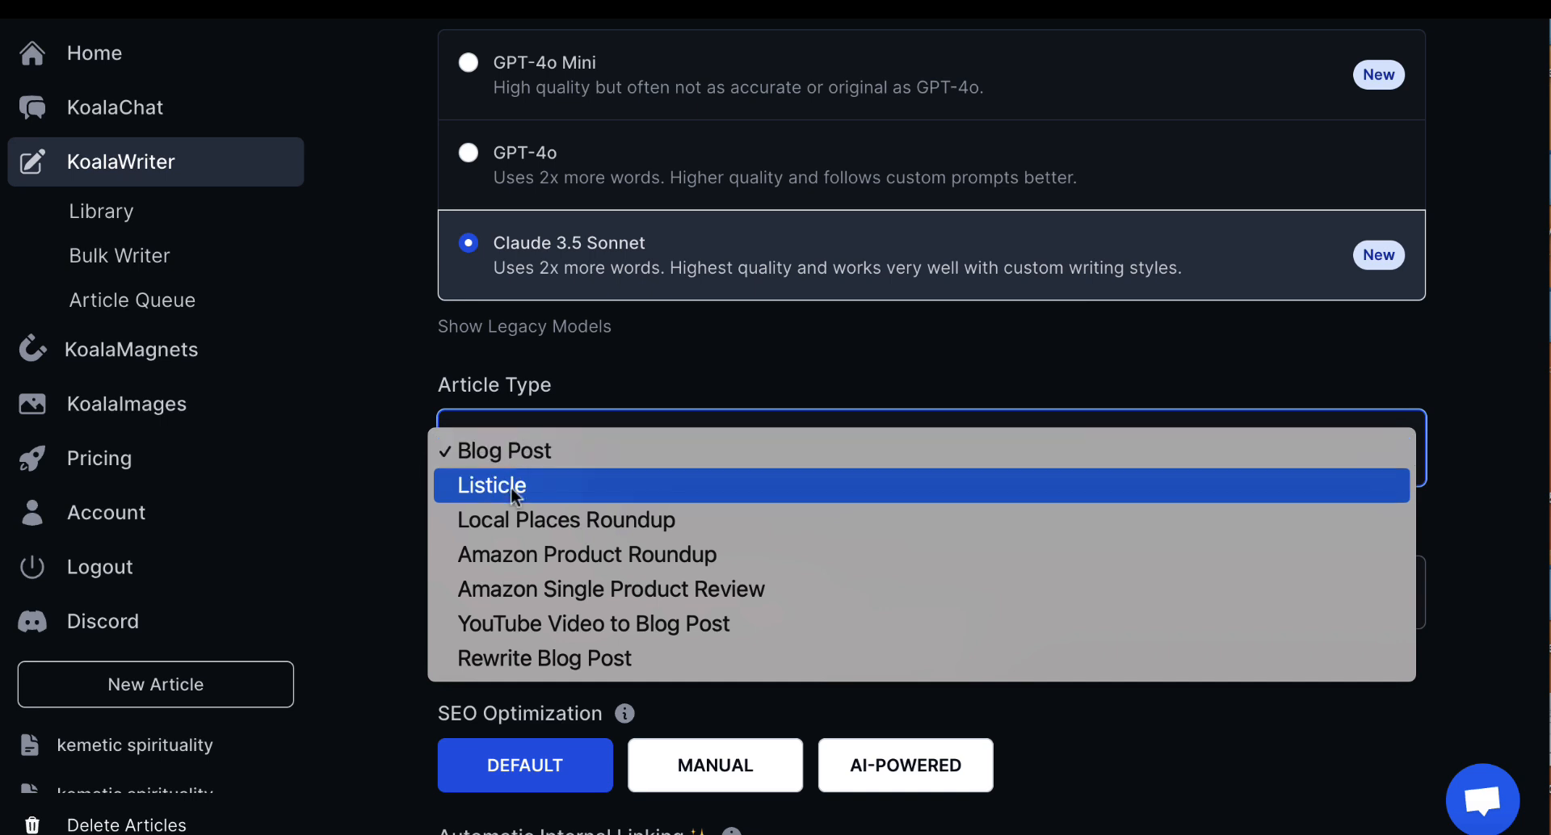
click(512, 485)
- Paste the copied keyword as the target keyword and edit it to read "5 Easy Japanese Recipes"
click(483, 589)
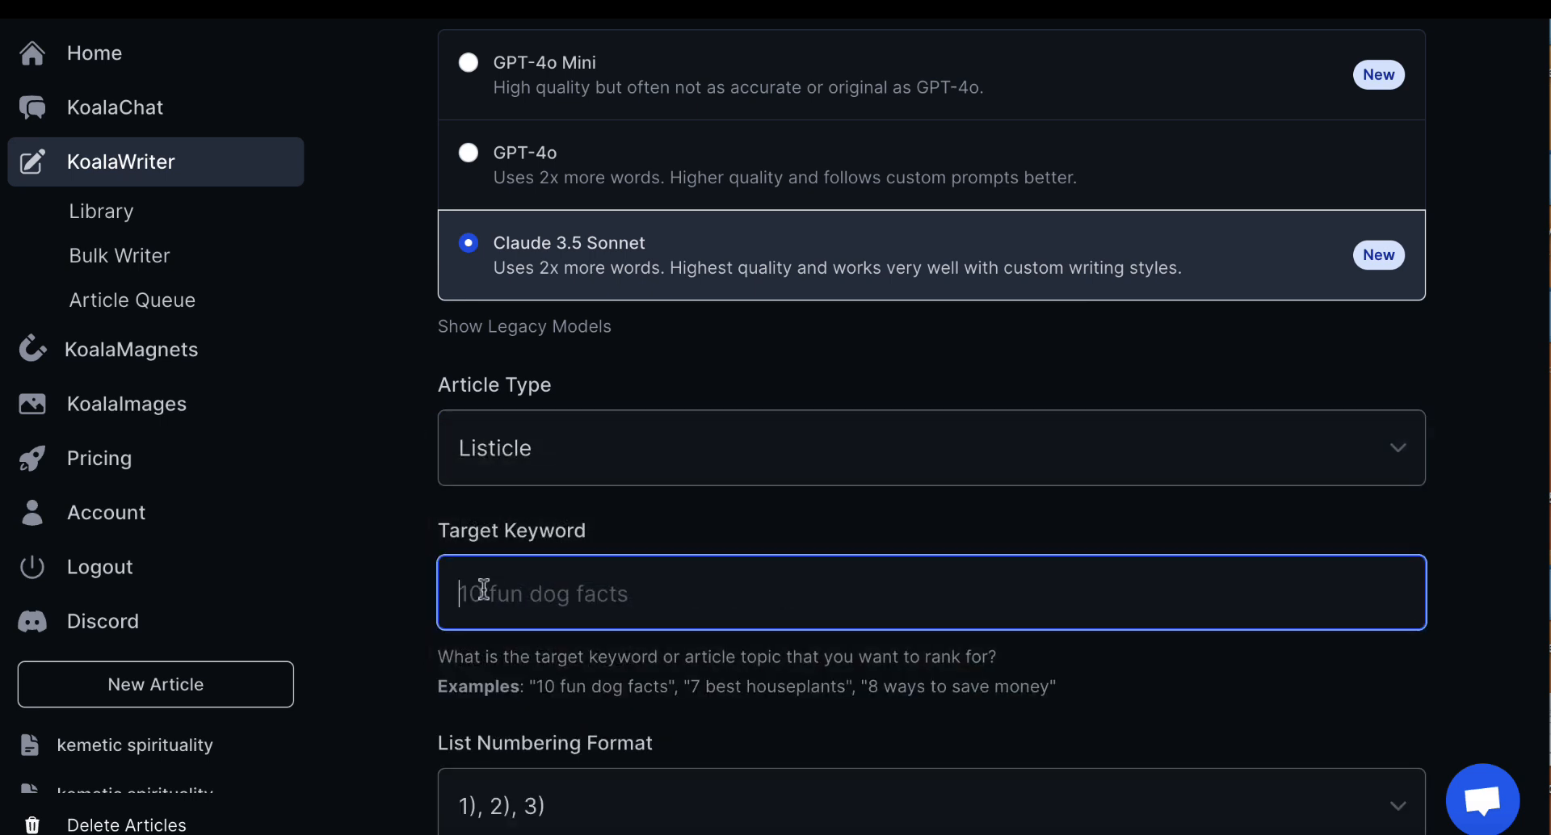
key(ctrl+v)
click(474, 600)
key(BackSpace)
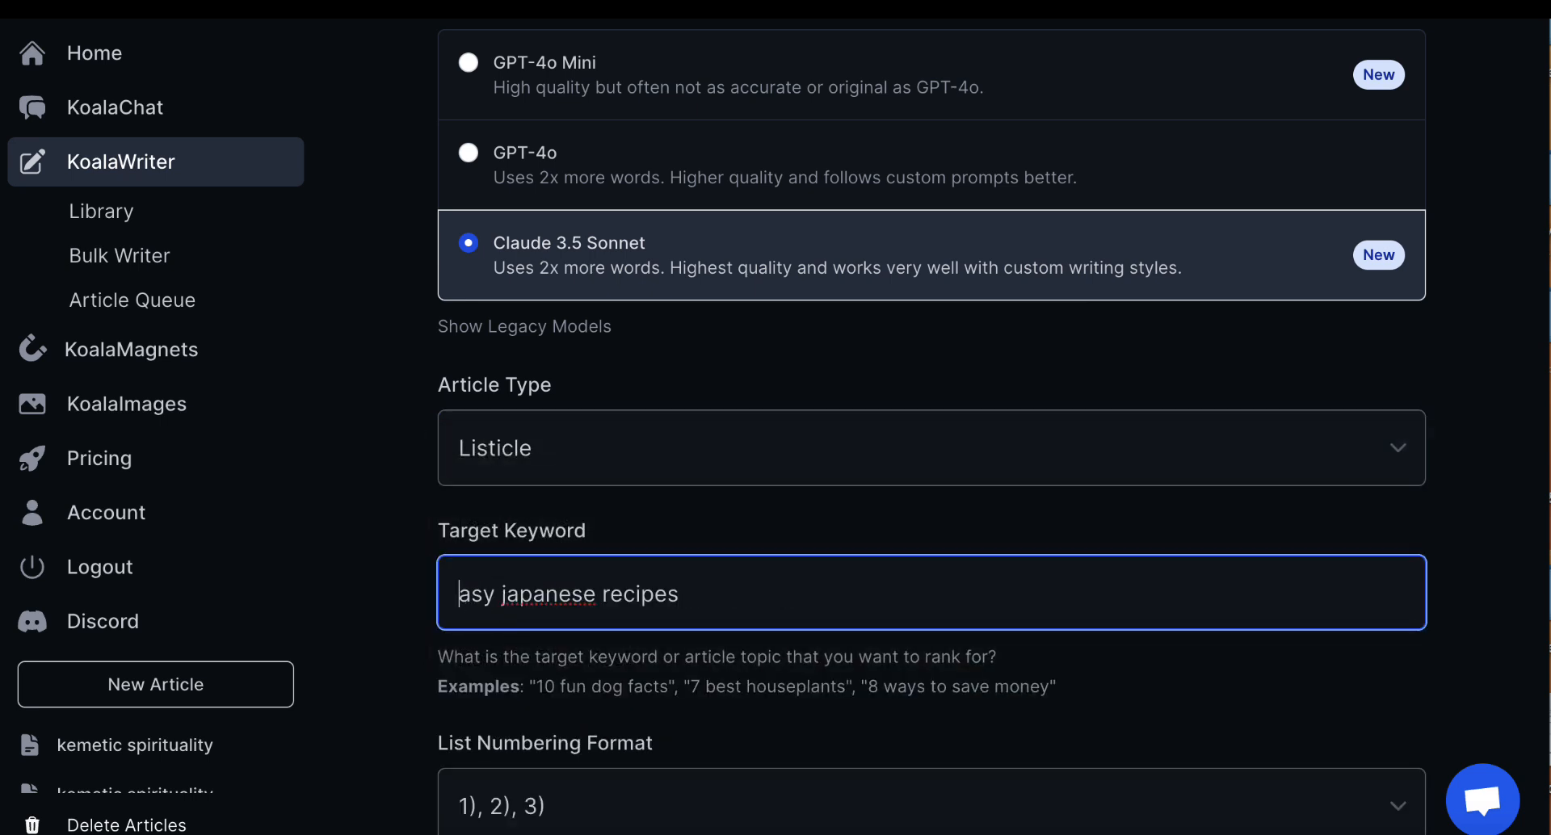
text(E)
click(522, 596)
key(BackSpace)
text(J)
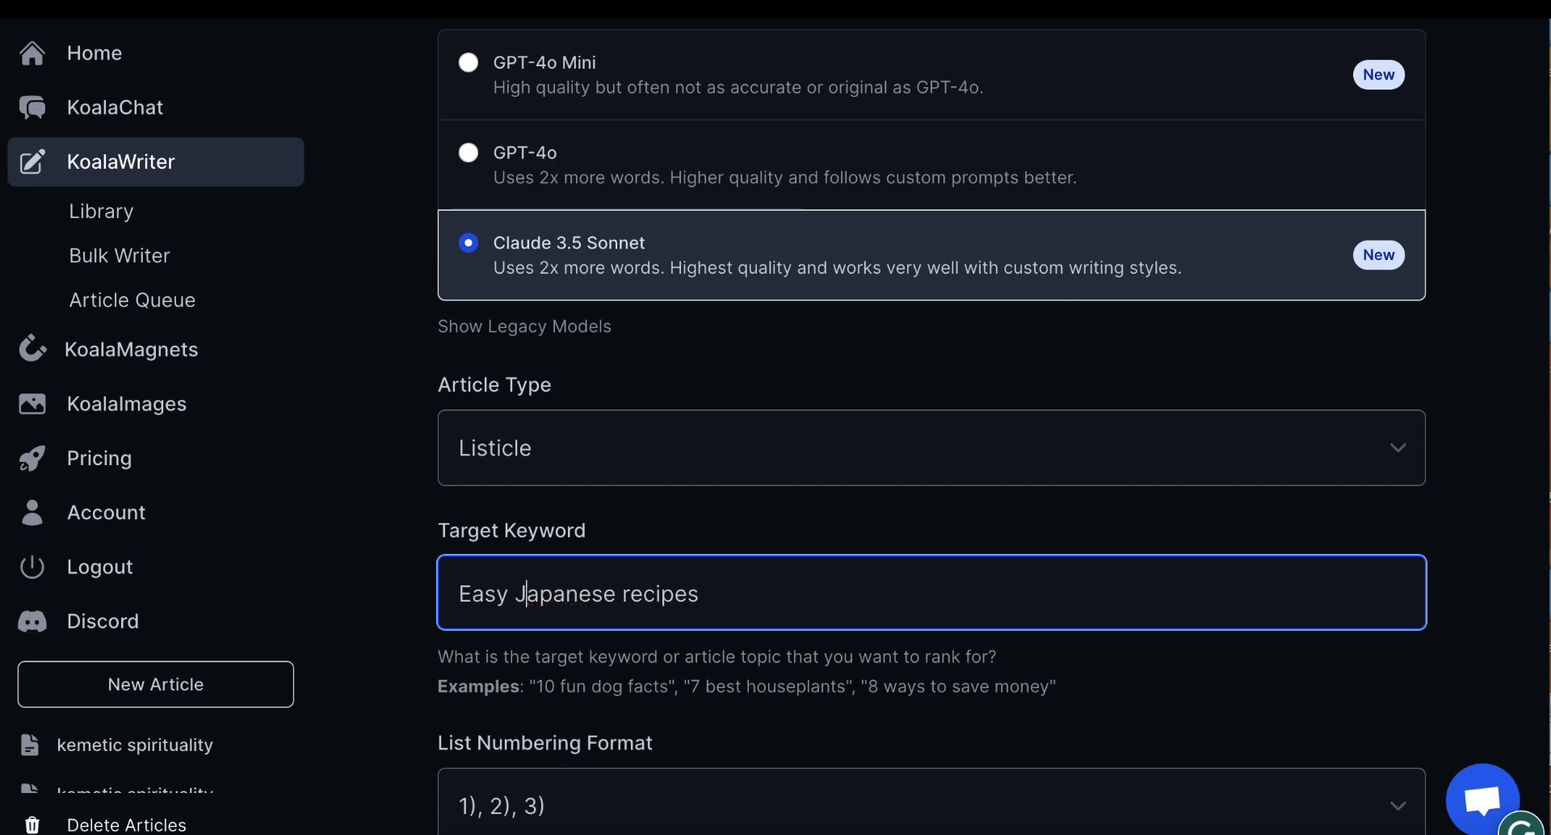
click(628, 595)
key(BackSpace)
text(R)
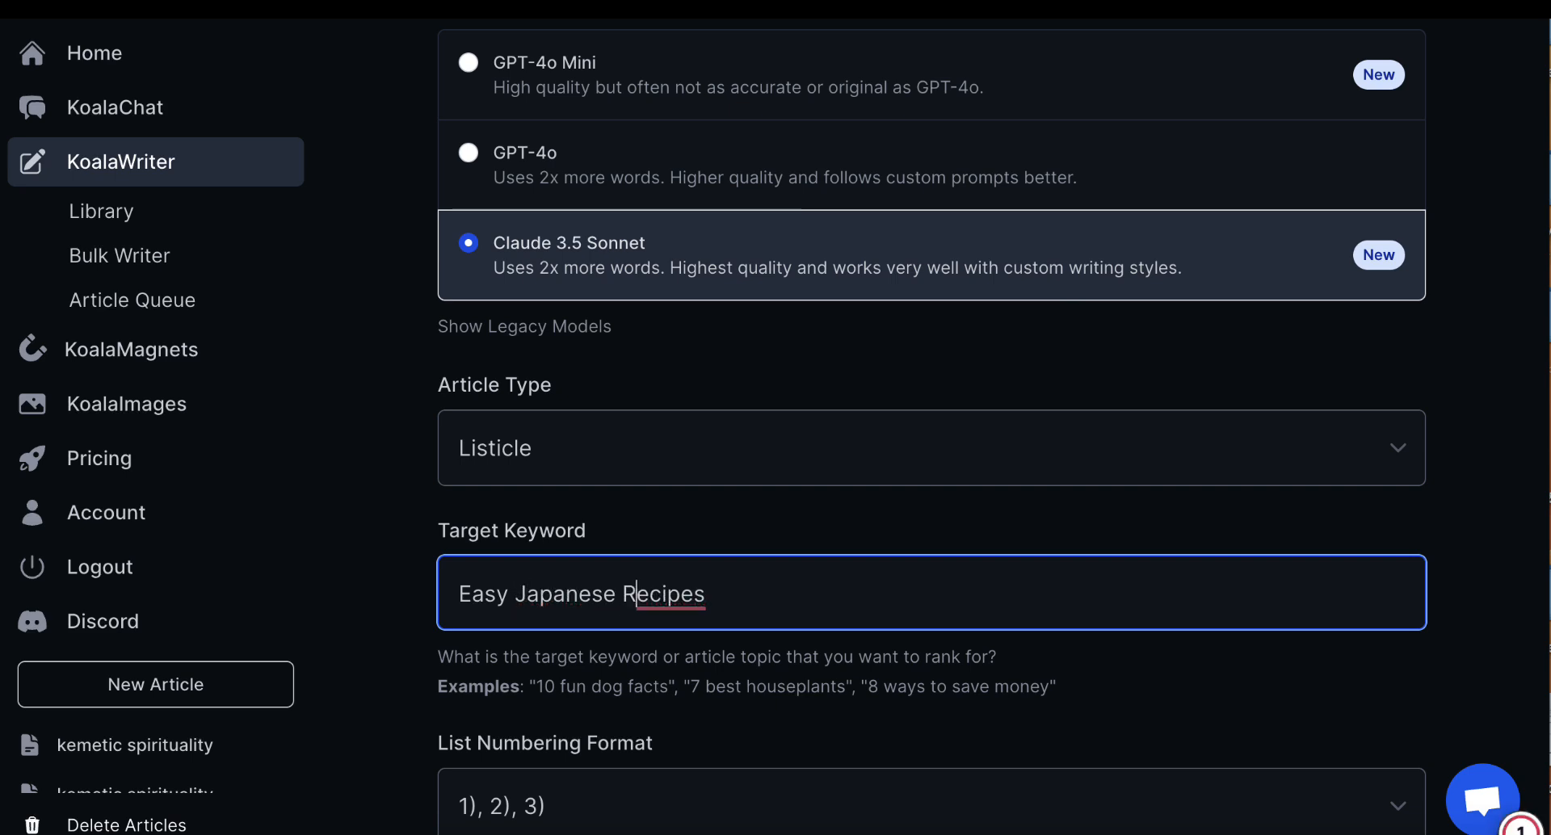
scroll(625, 612, down, 1)
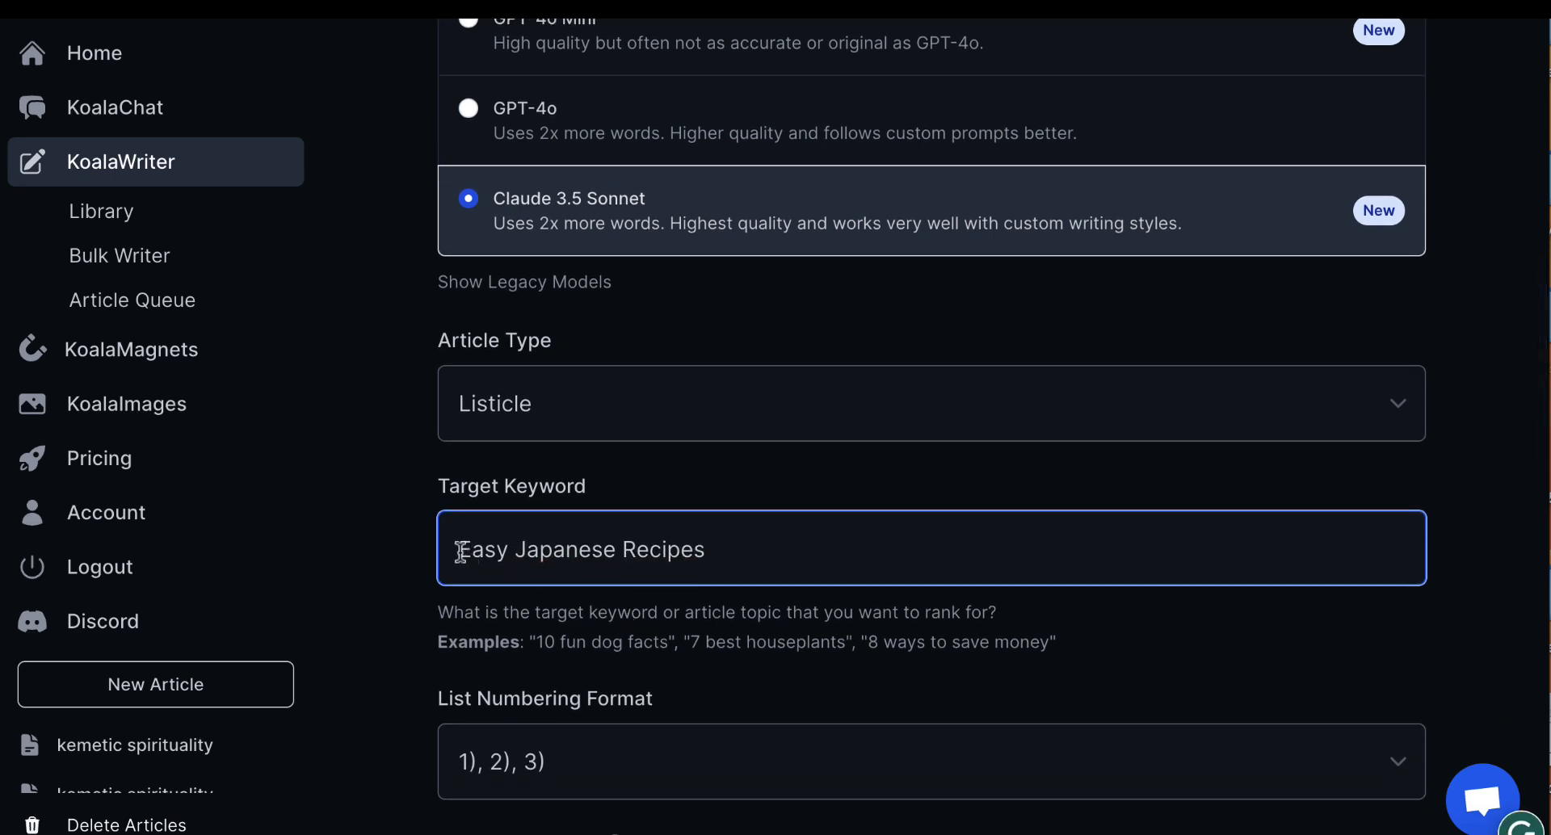
click(460, 551)
text(5)
- Set the tone of voice to Casual and the point of view to Second Person (you, your, yours)
scroll(771, 552, down, 6)
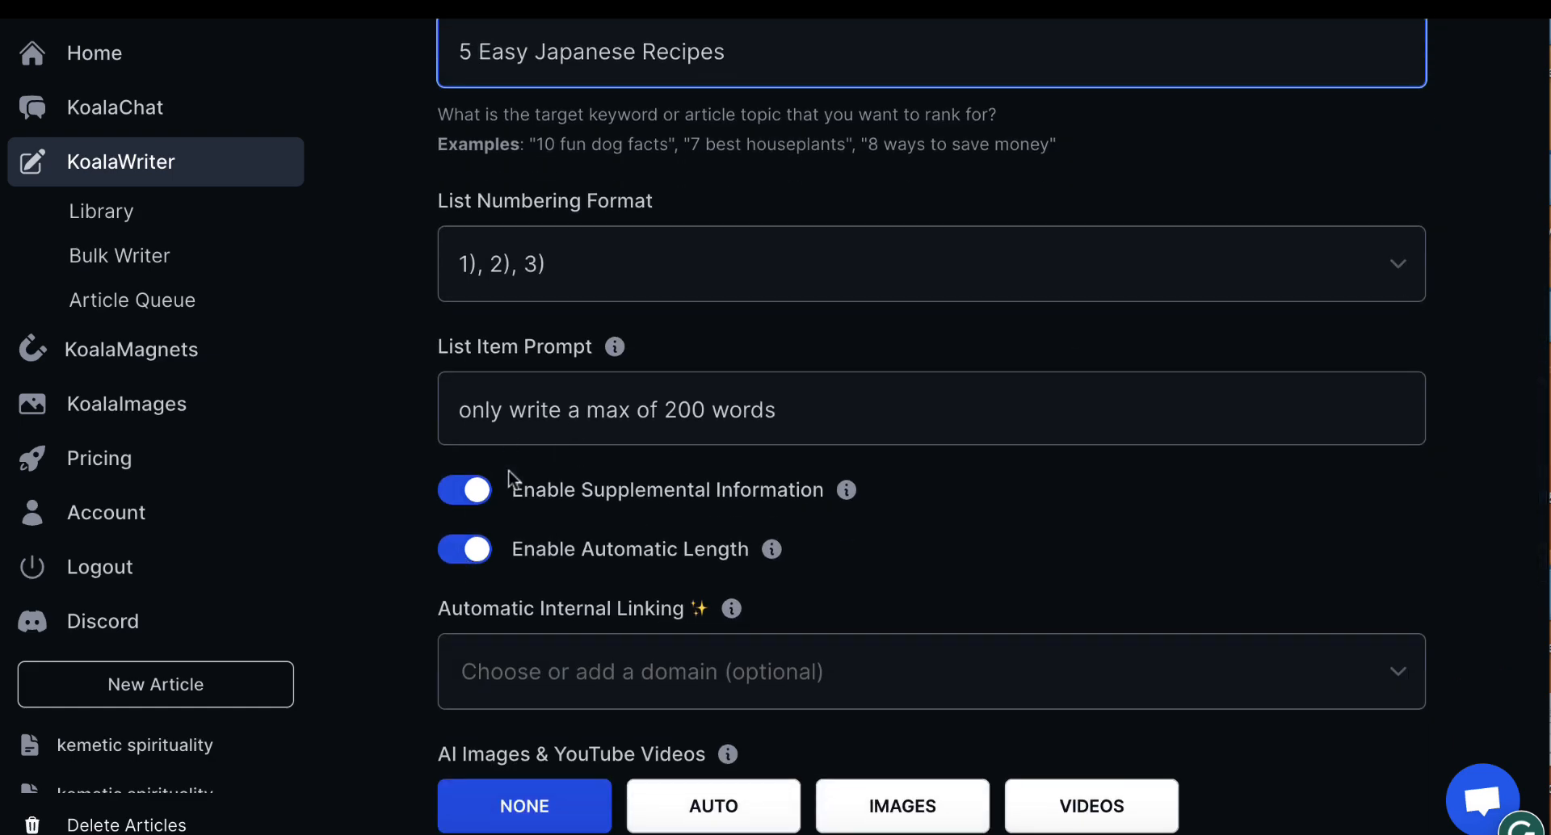
scroll(520, 492, down, 6)
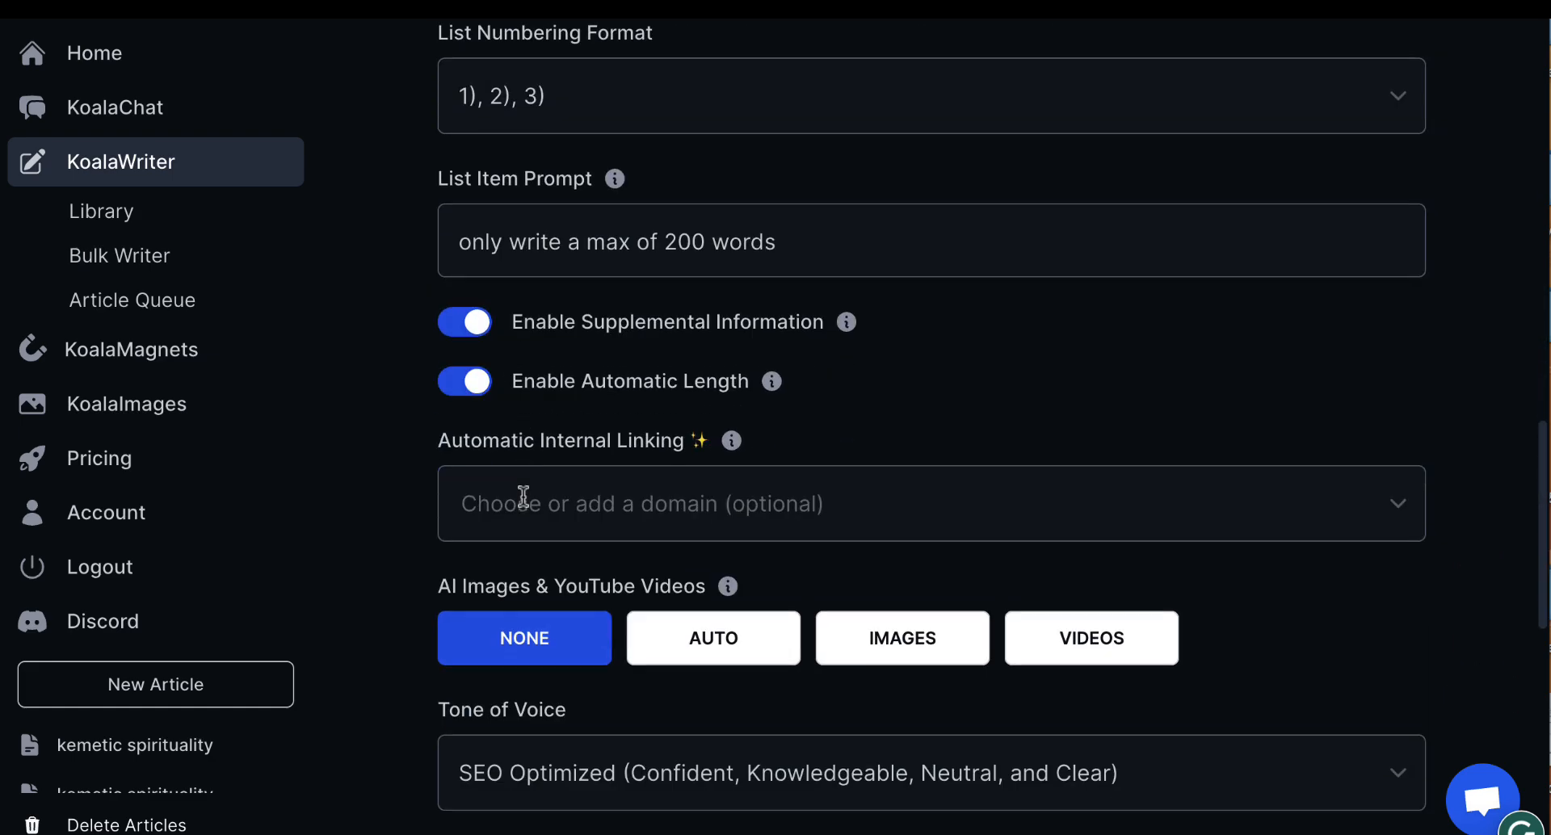
click(526, 431)
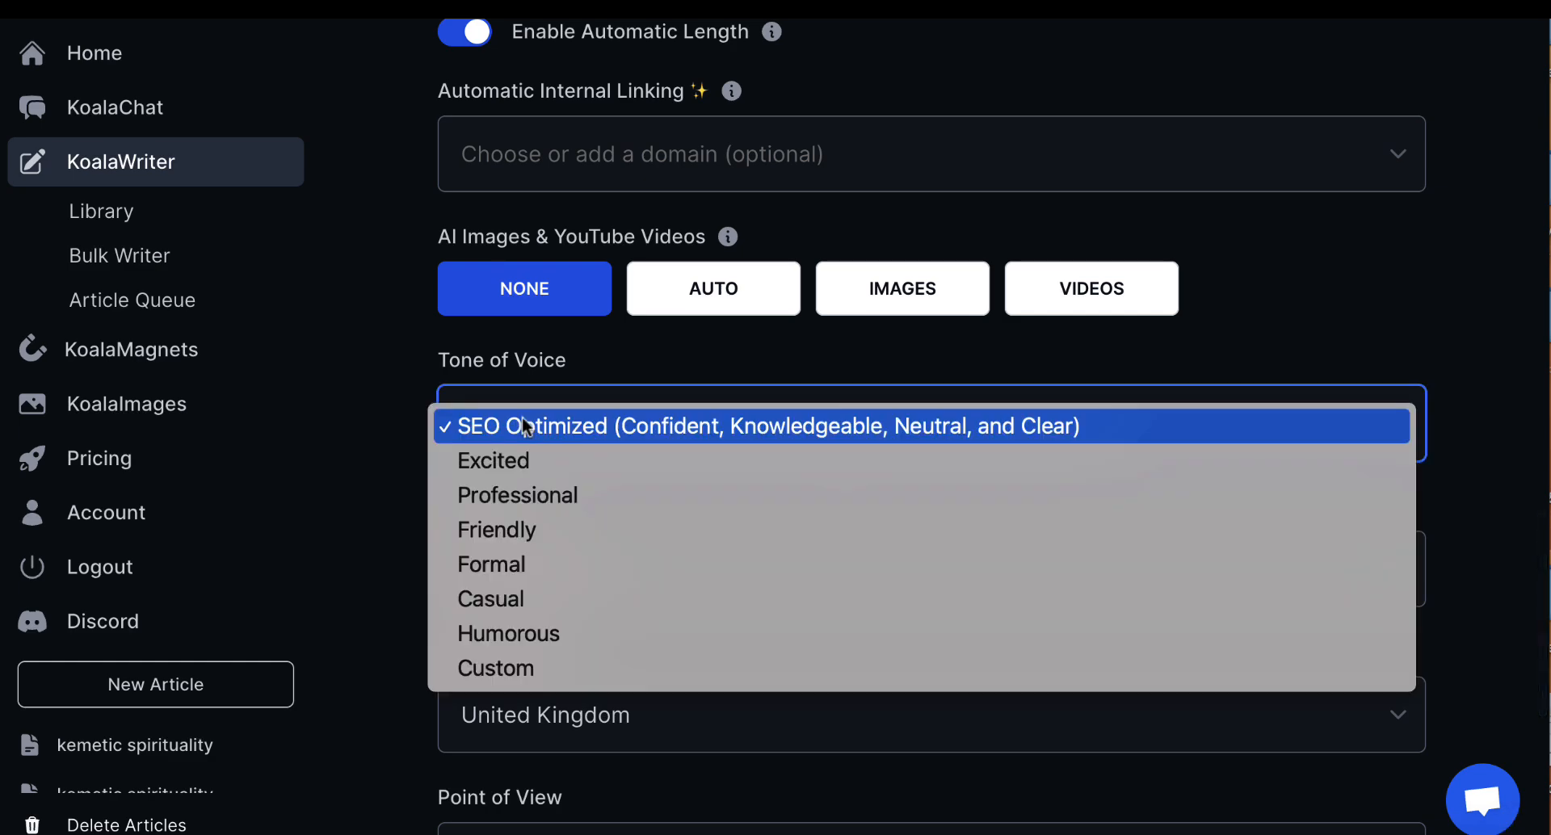
click(514, 602)
scroll(516, 609, down, 5)
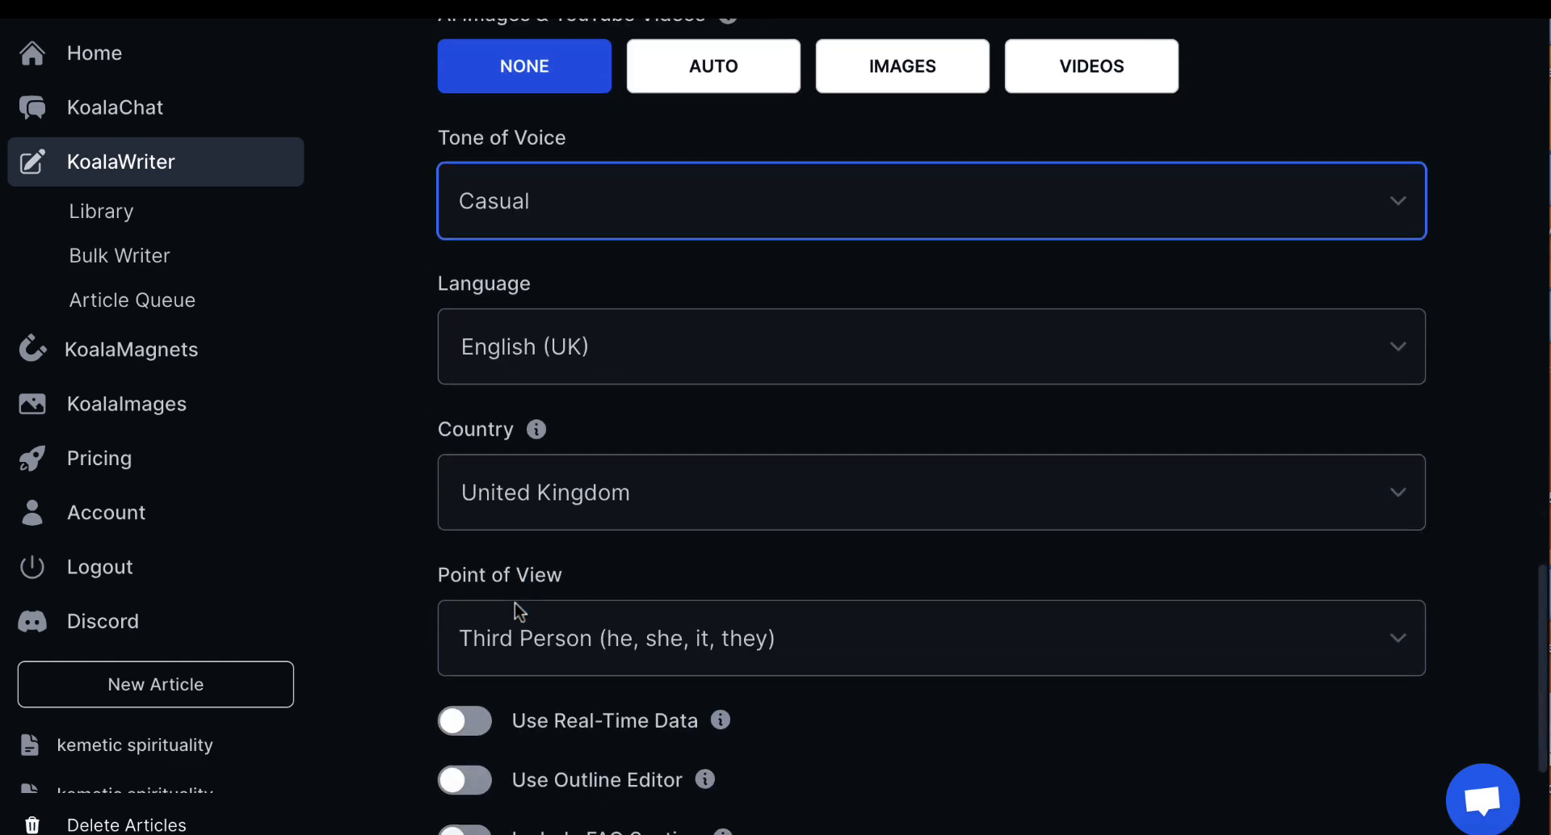
click(497, 433)
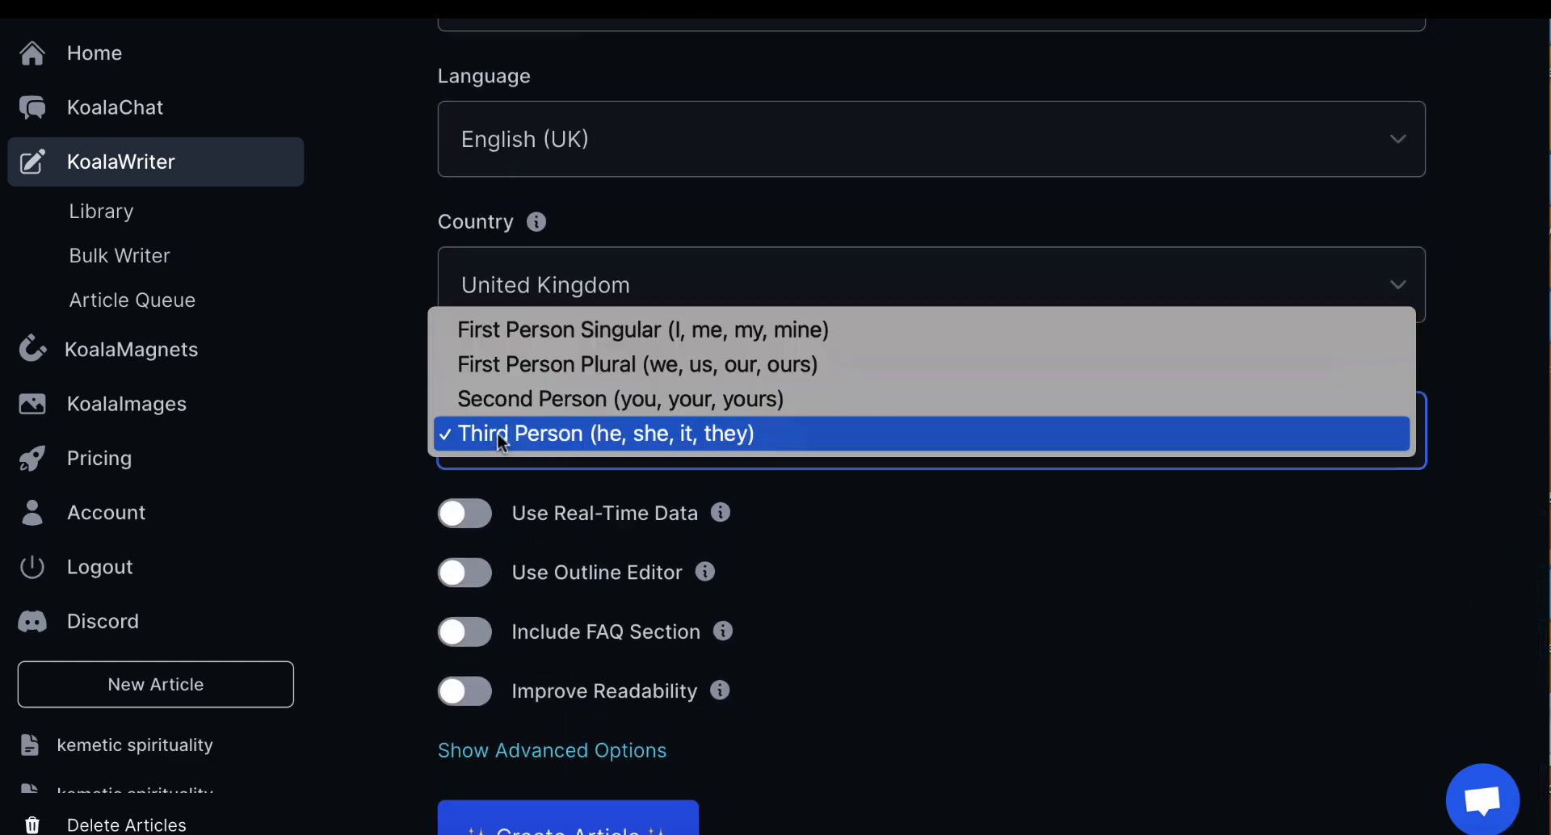
click(517, 409)
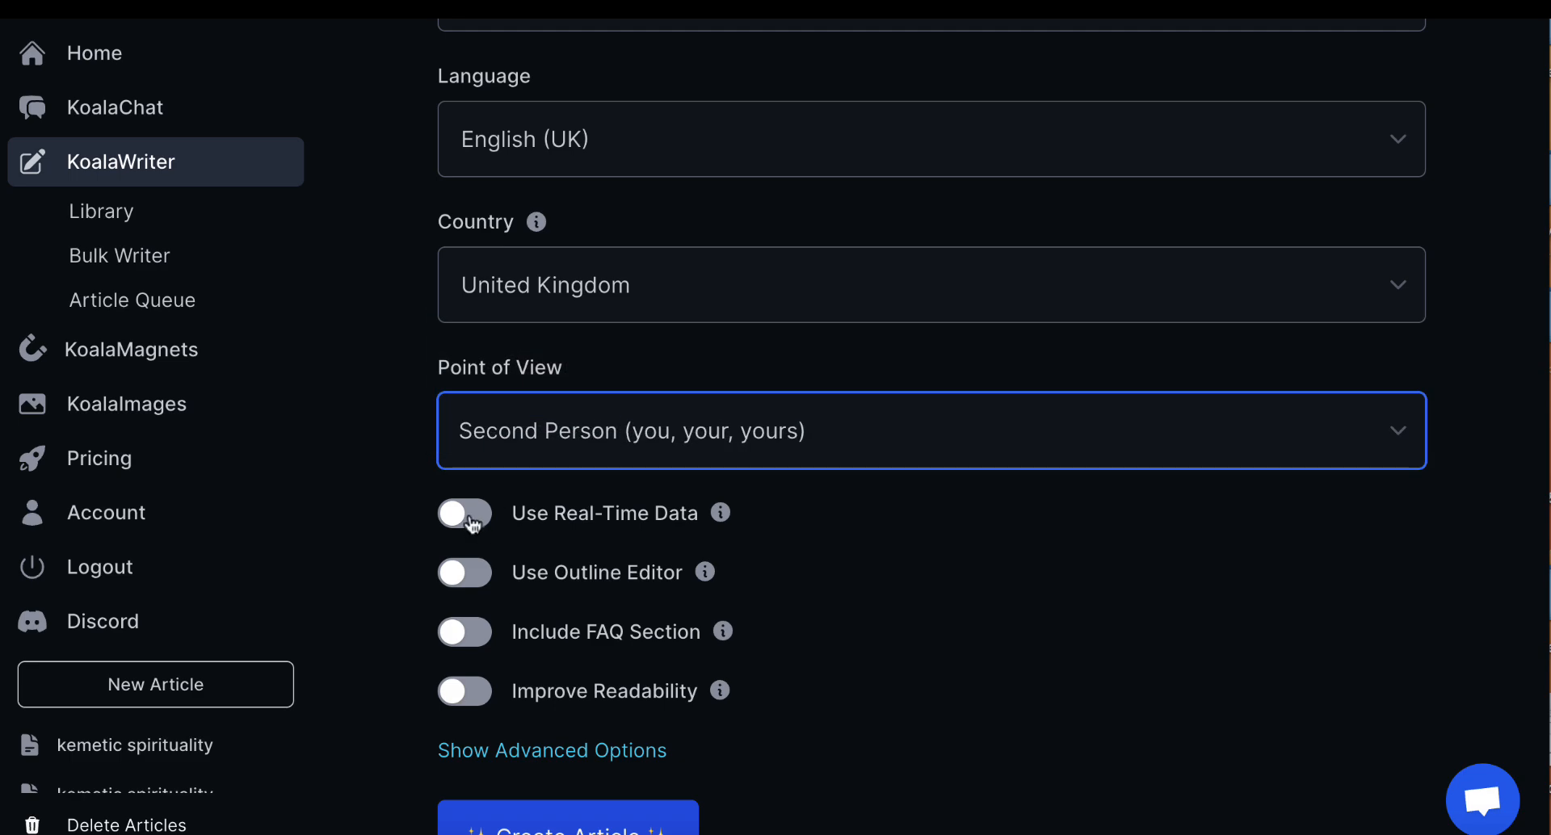
- Enable real-time data for the article and turn off source citing
click(472, 519)
scroll(472, 533, down, 2)
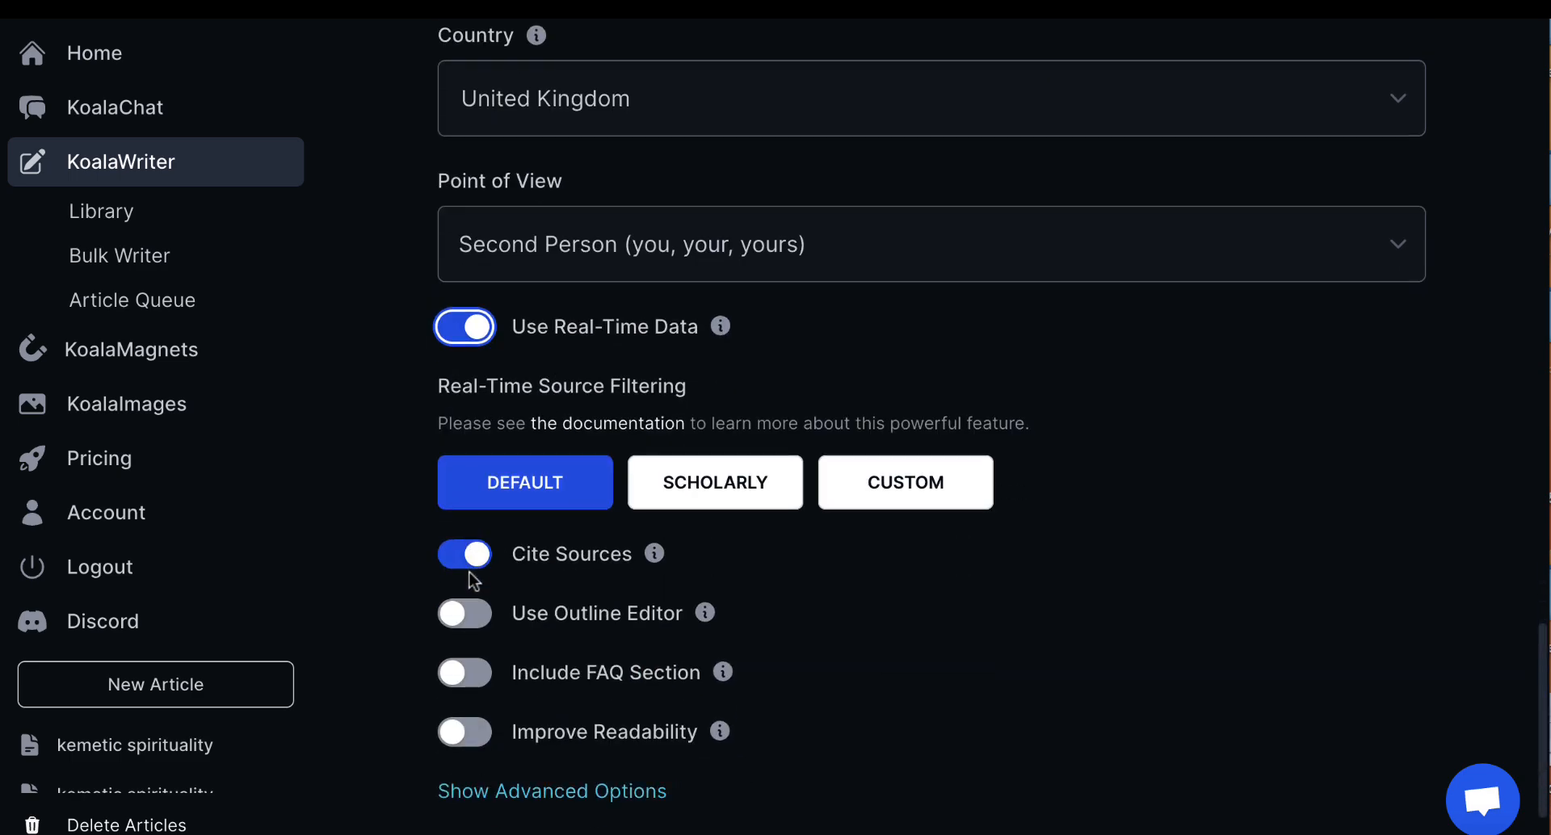
click(473, 557)
- Enable the outline editor and improved readability, and generate the article outline
scroll(473, 557, down, 2)
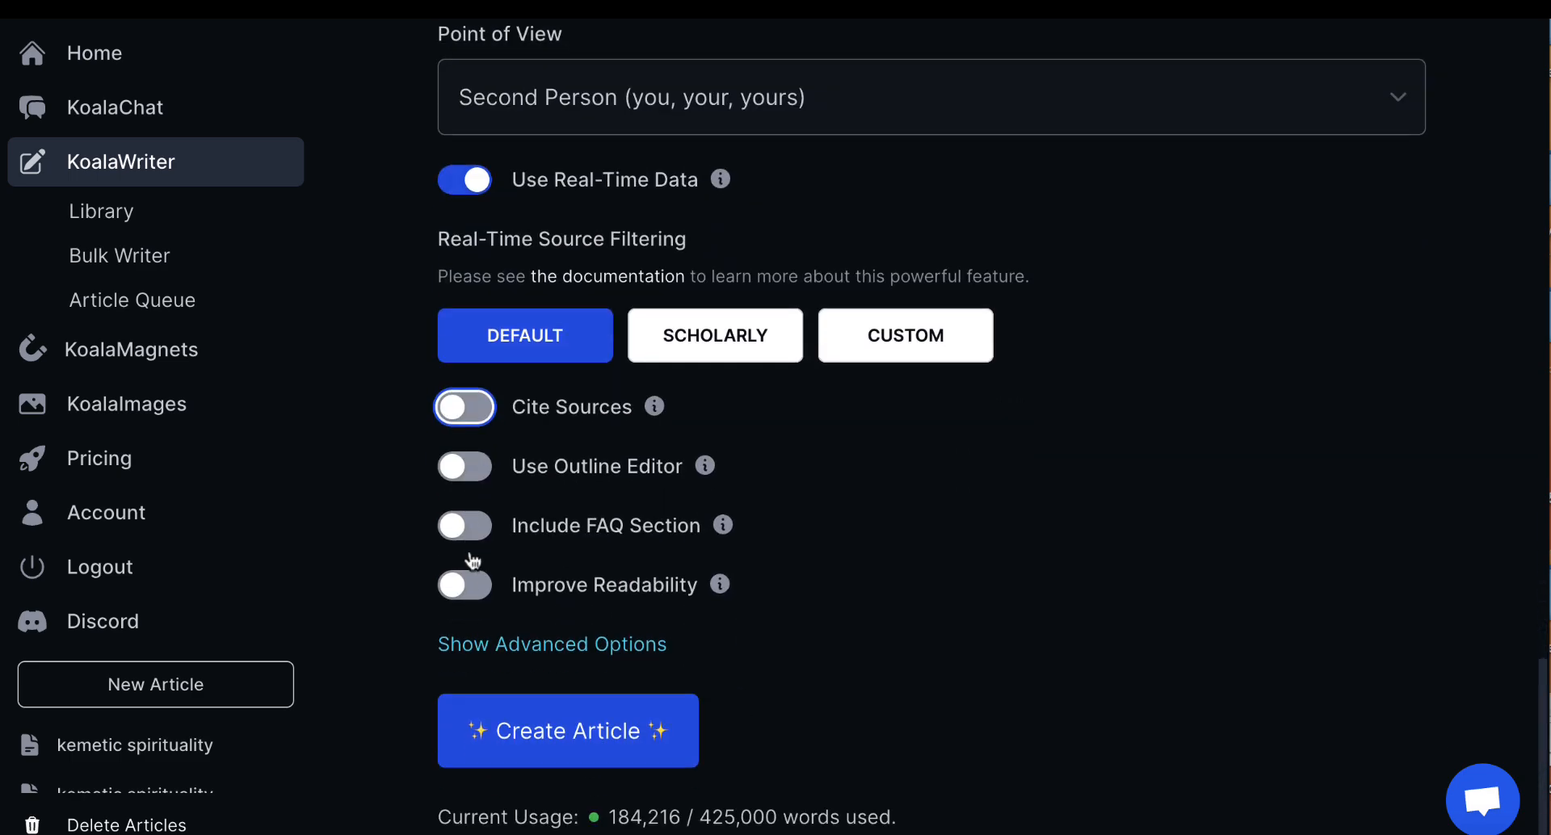
click(465, 460)
scroll(466, 472, down, 1)
click(464, 551)
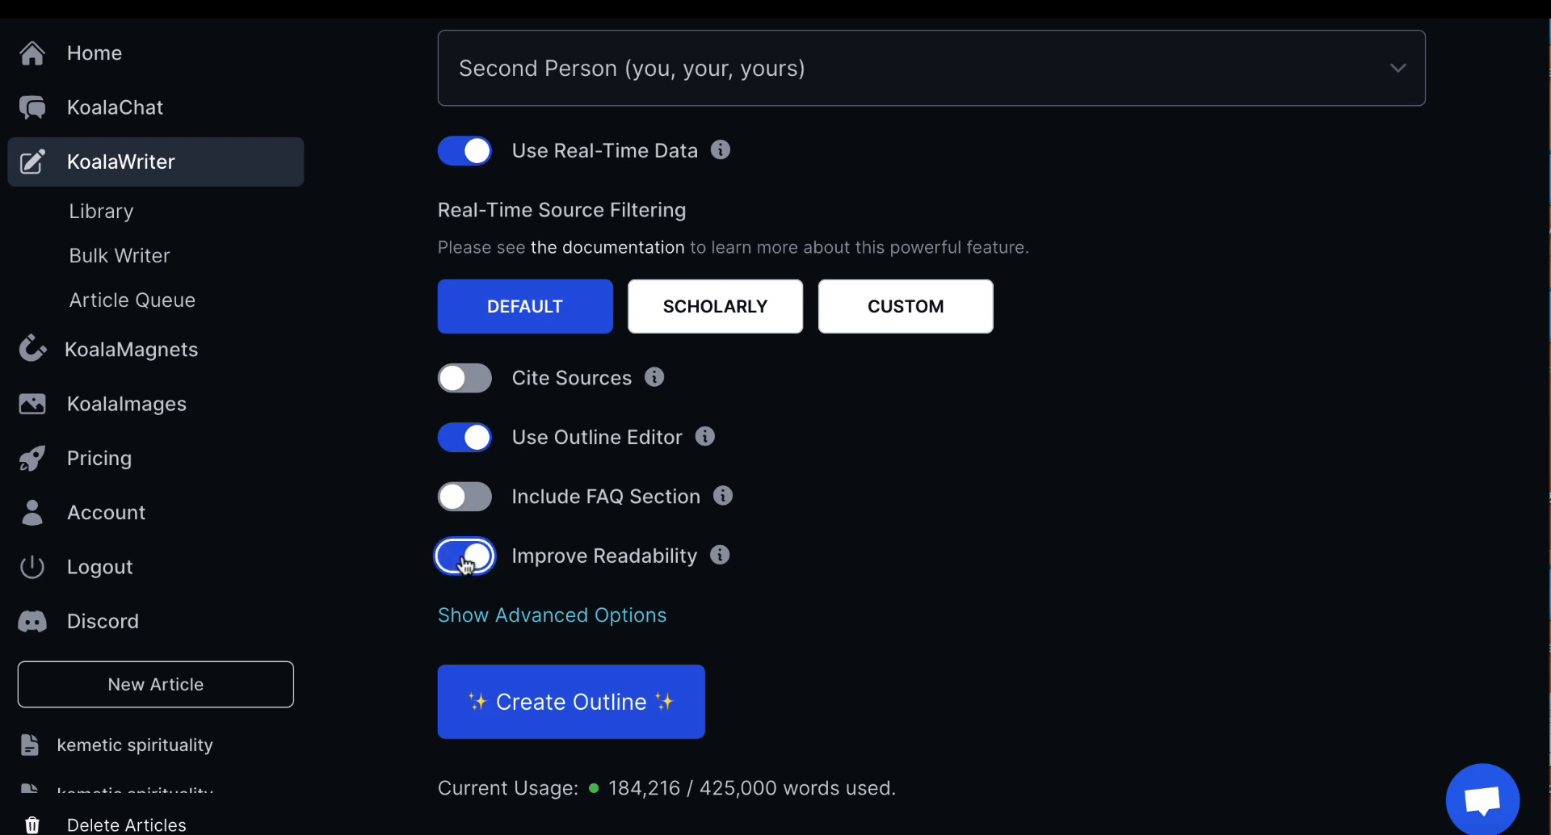
click(600, 704)
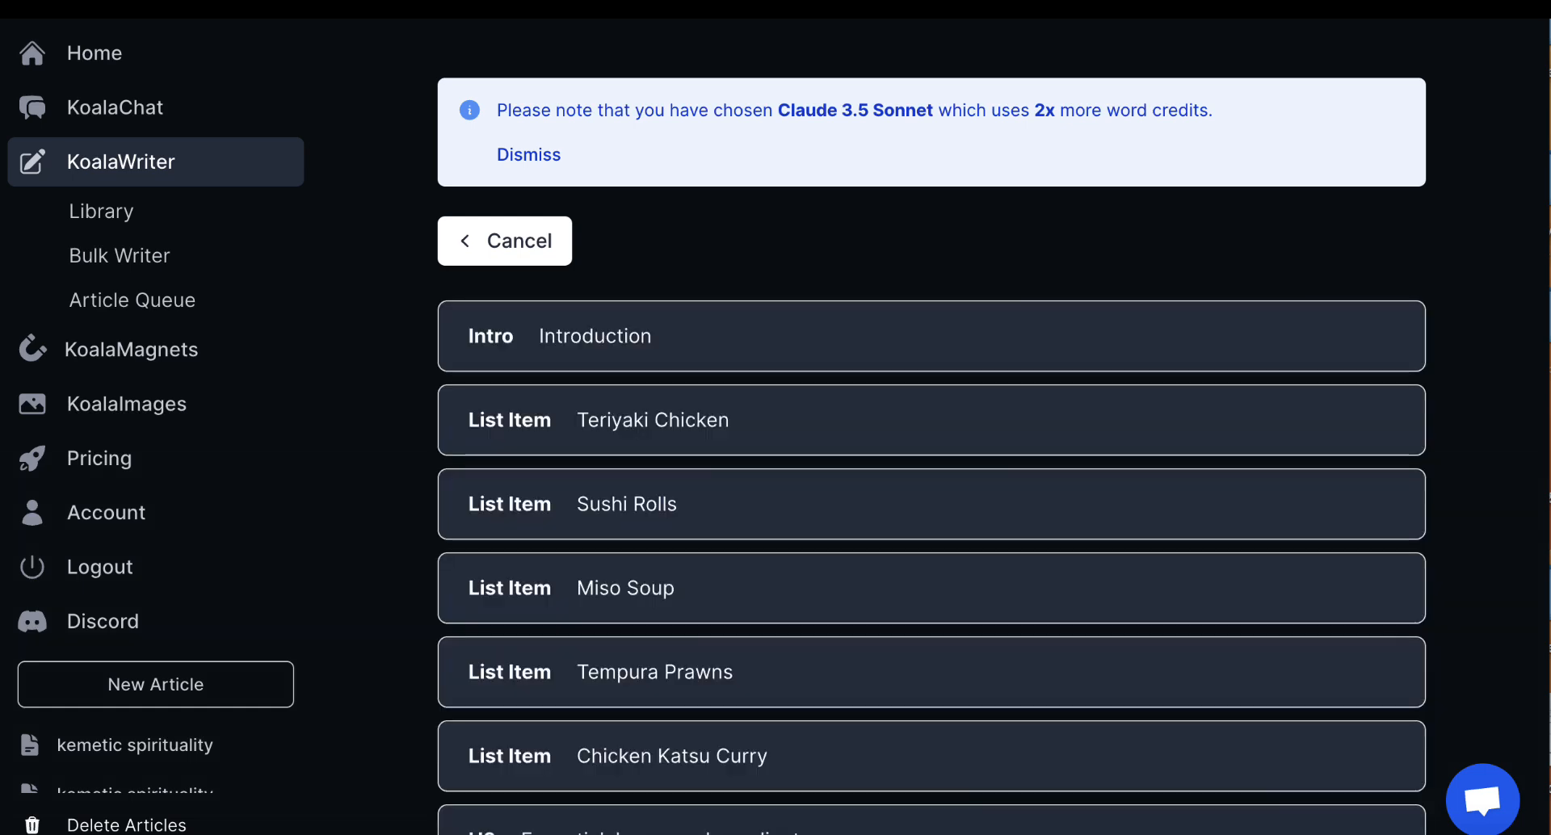
- Review the generated outline from the introduction and list items through to the closing H2 and H3 sections
scroll(946, 237, down, 4)
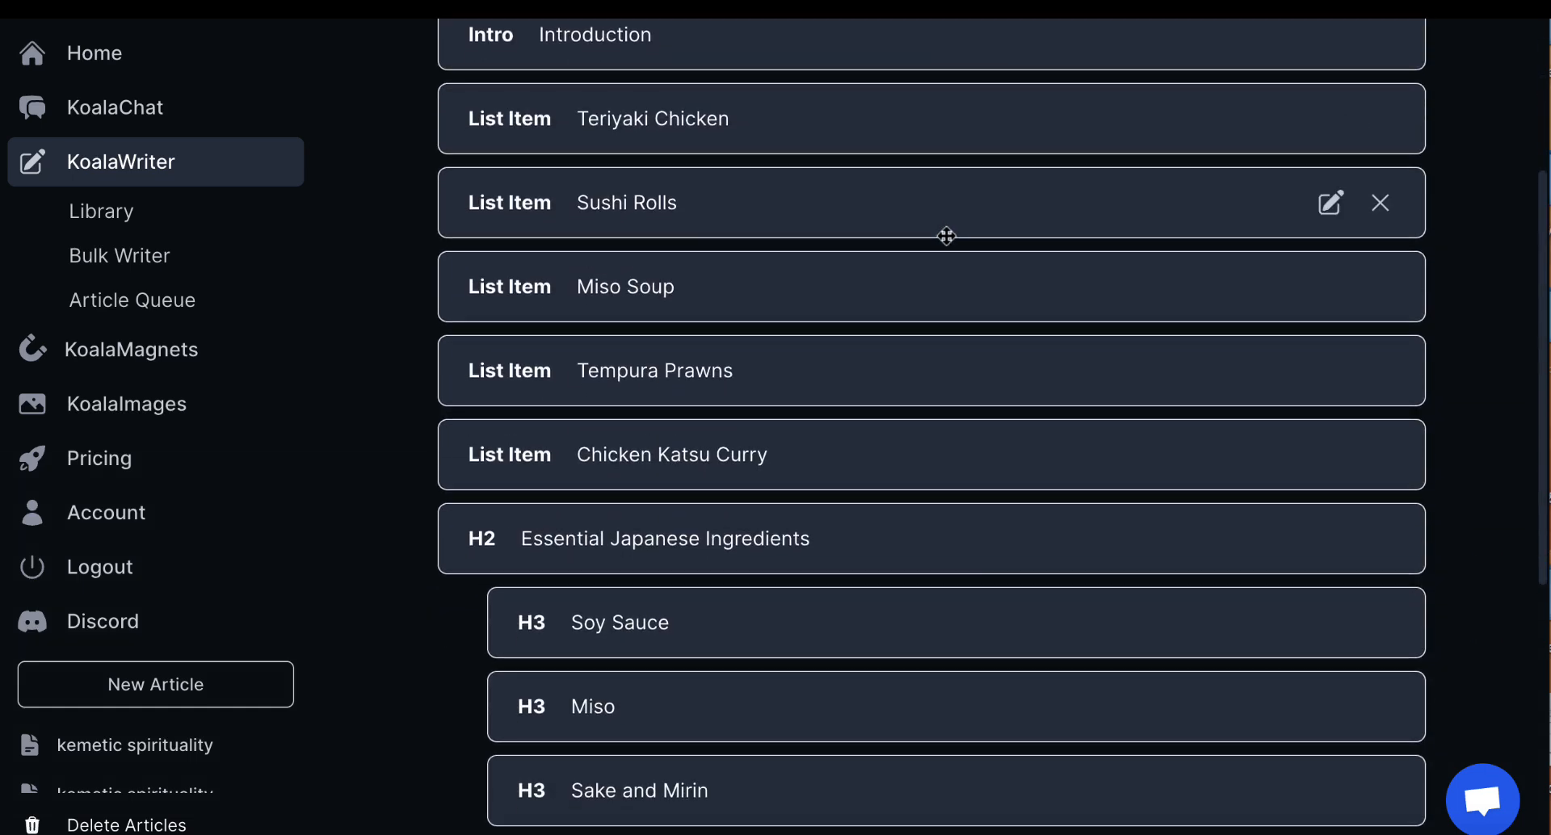
scroll(820, 402, down, 1)
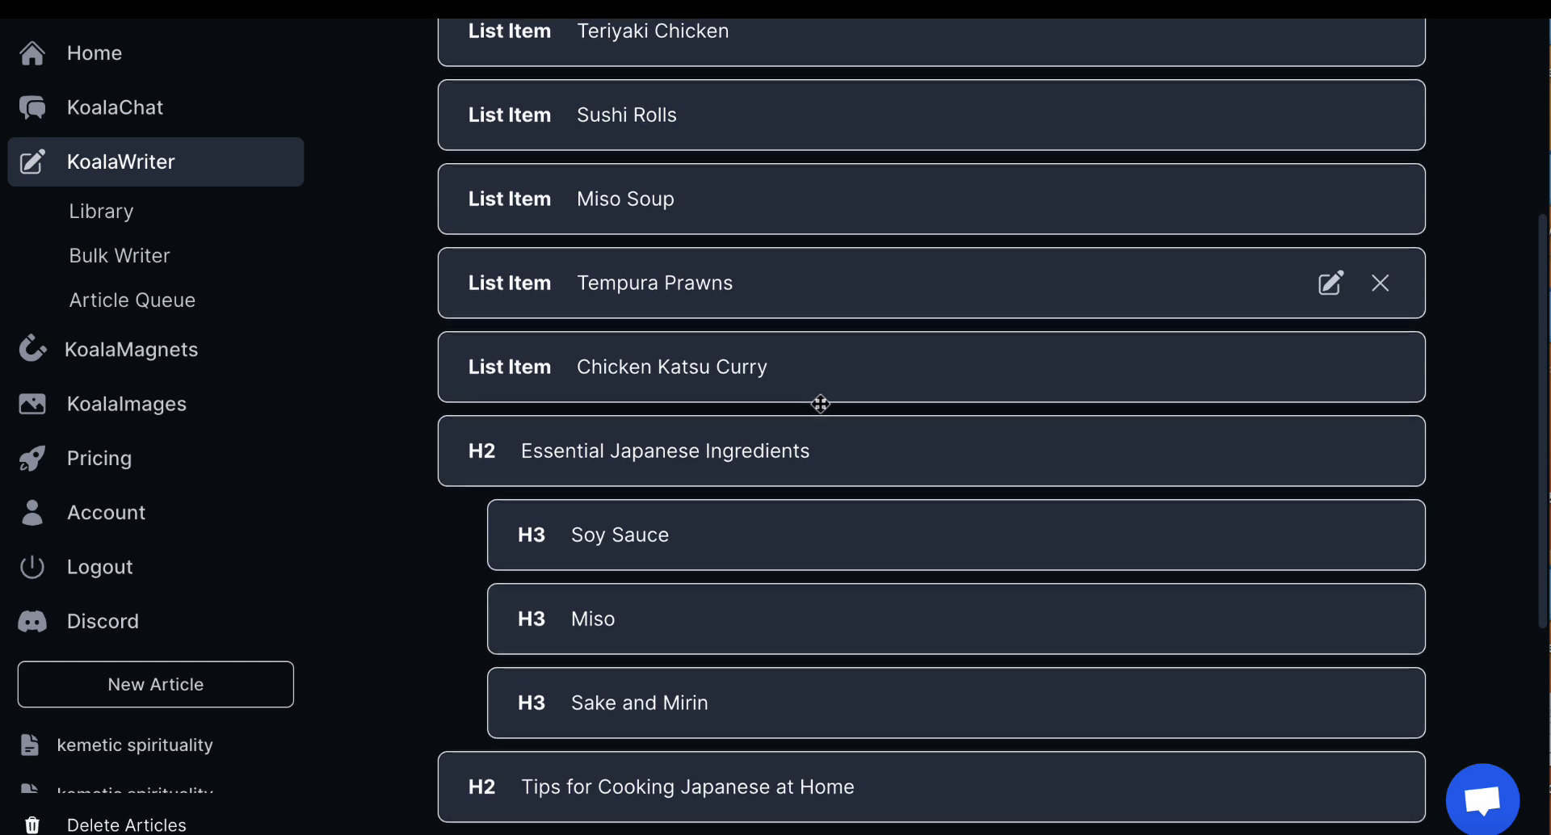
scroll(821, 403, up, 4)
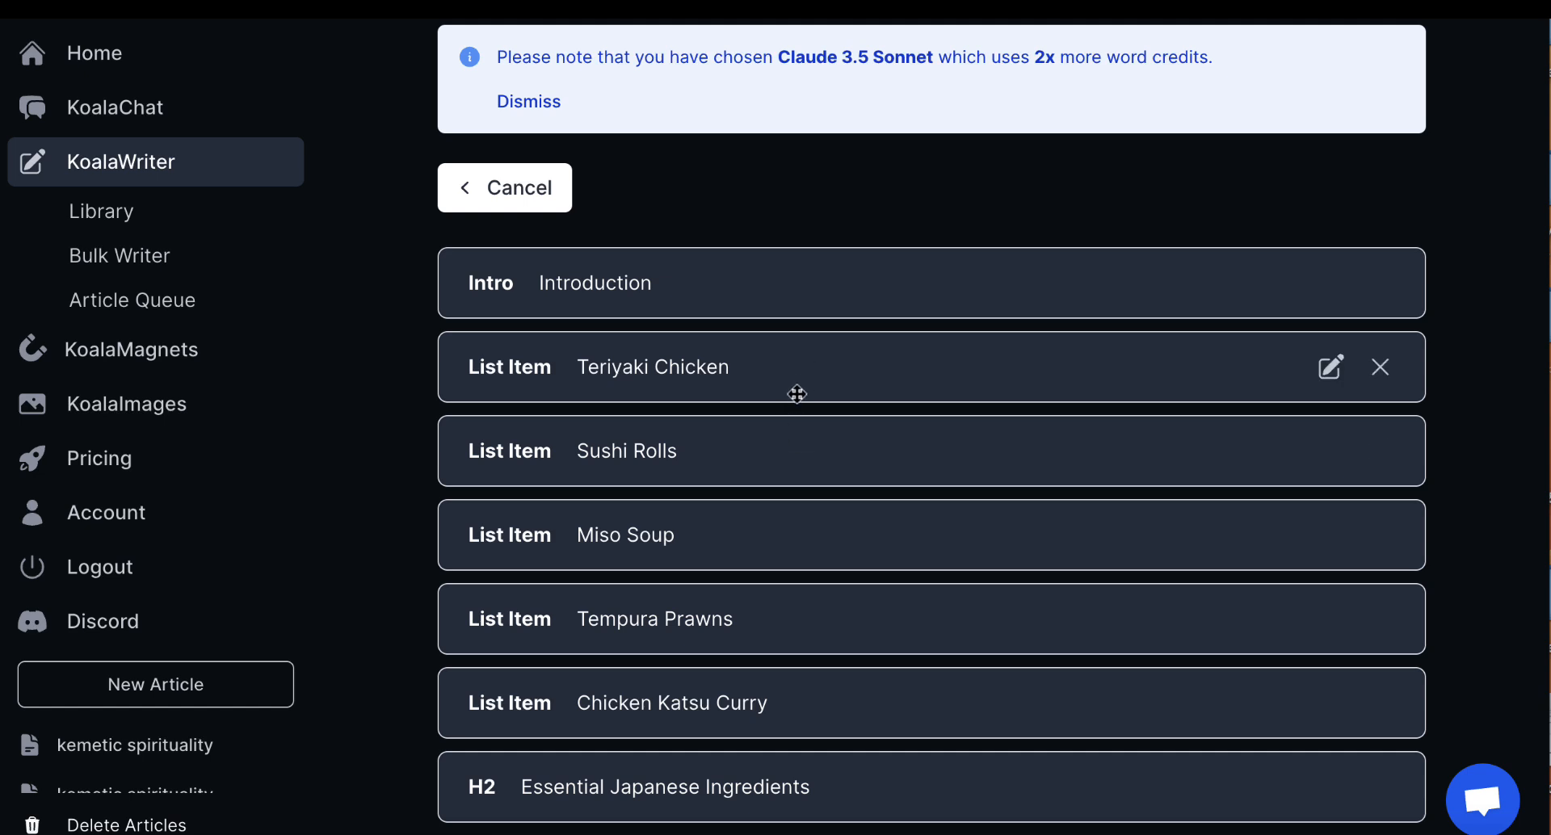
scroll(796, 393, down, 2)
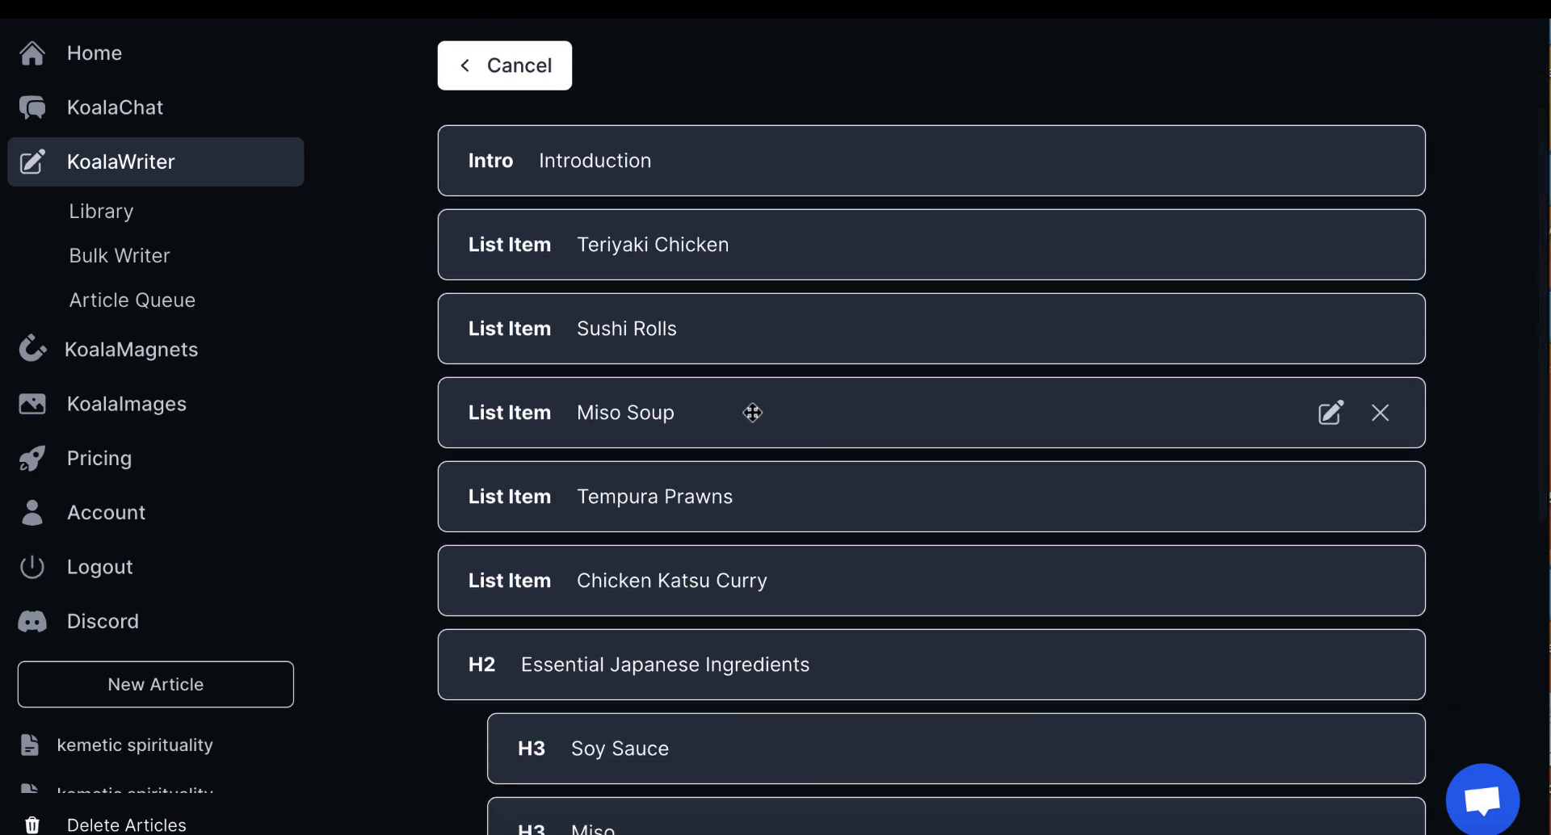
scroll(752, 413, down, 5)
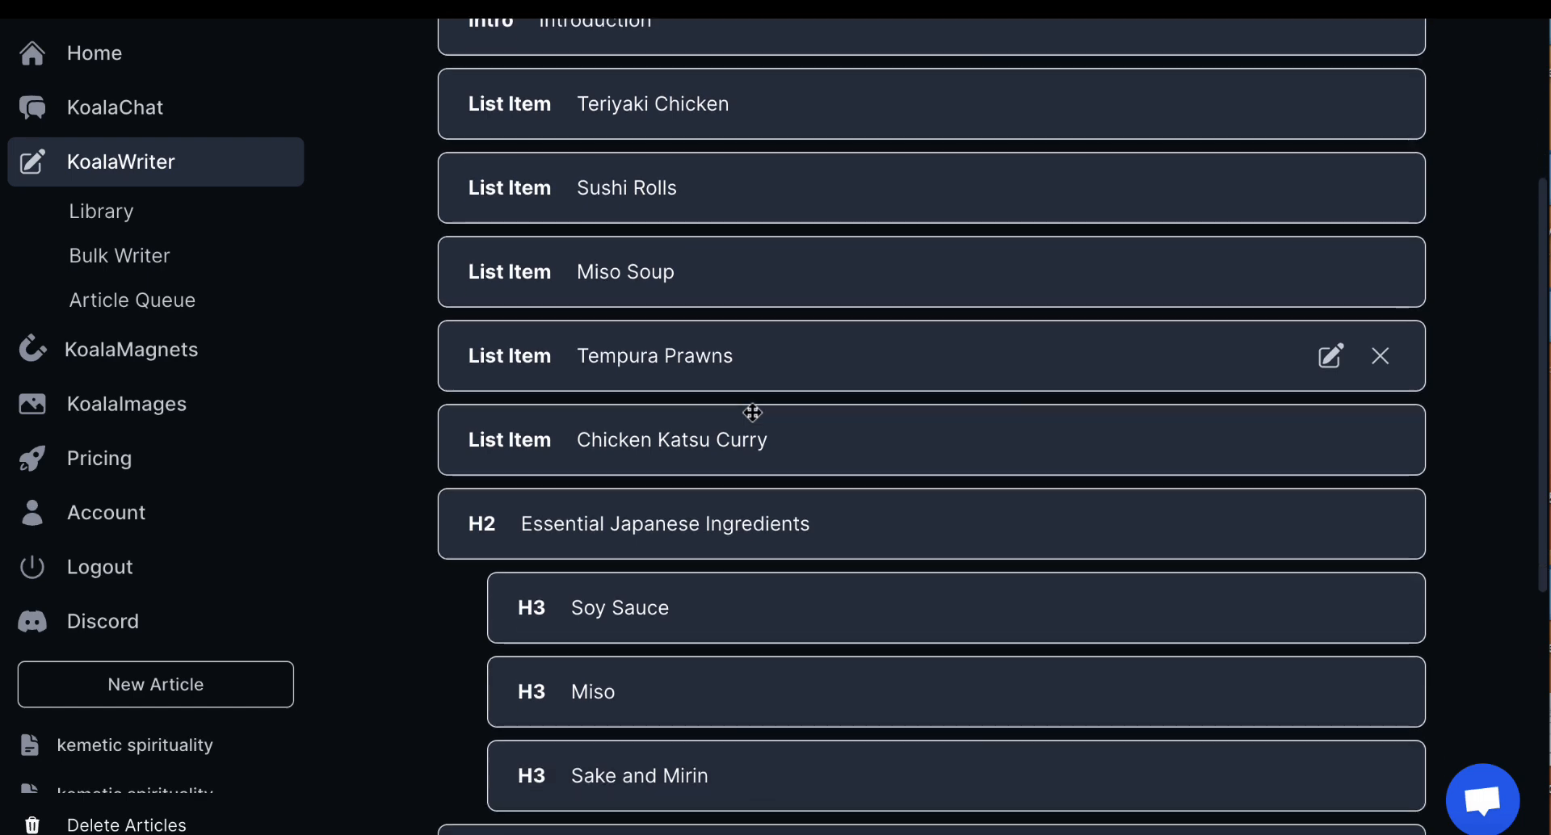
scroll(752, 413, down, 3)
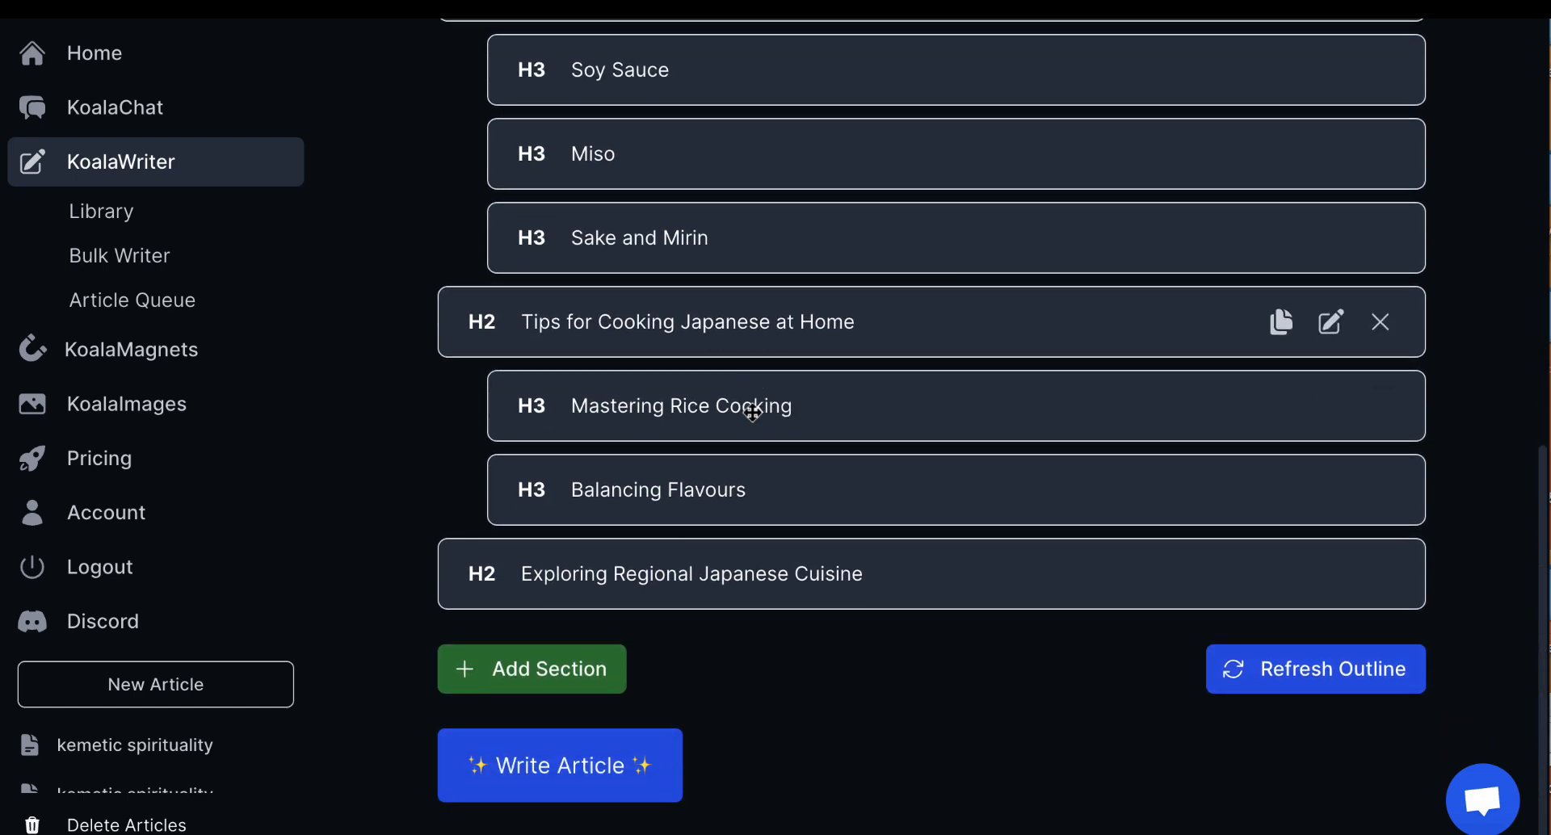
scroll(752, 413, up, 4)
scroll(752, 412, up, 6)
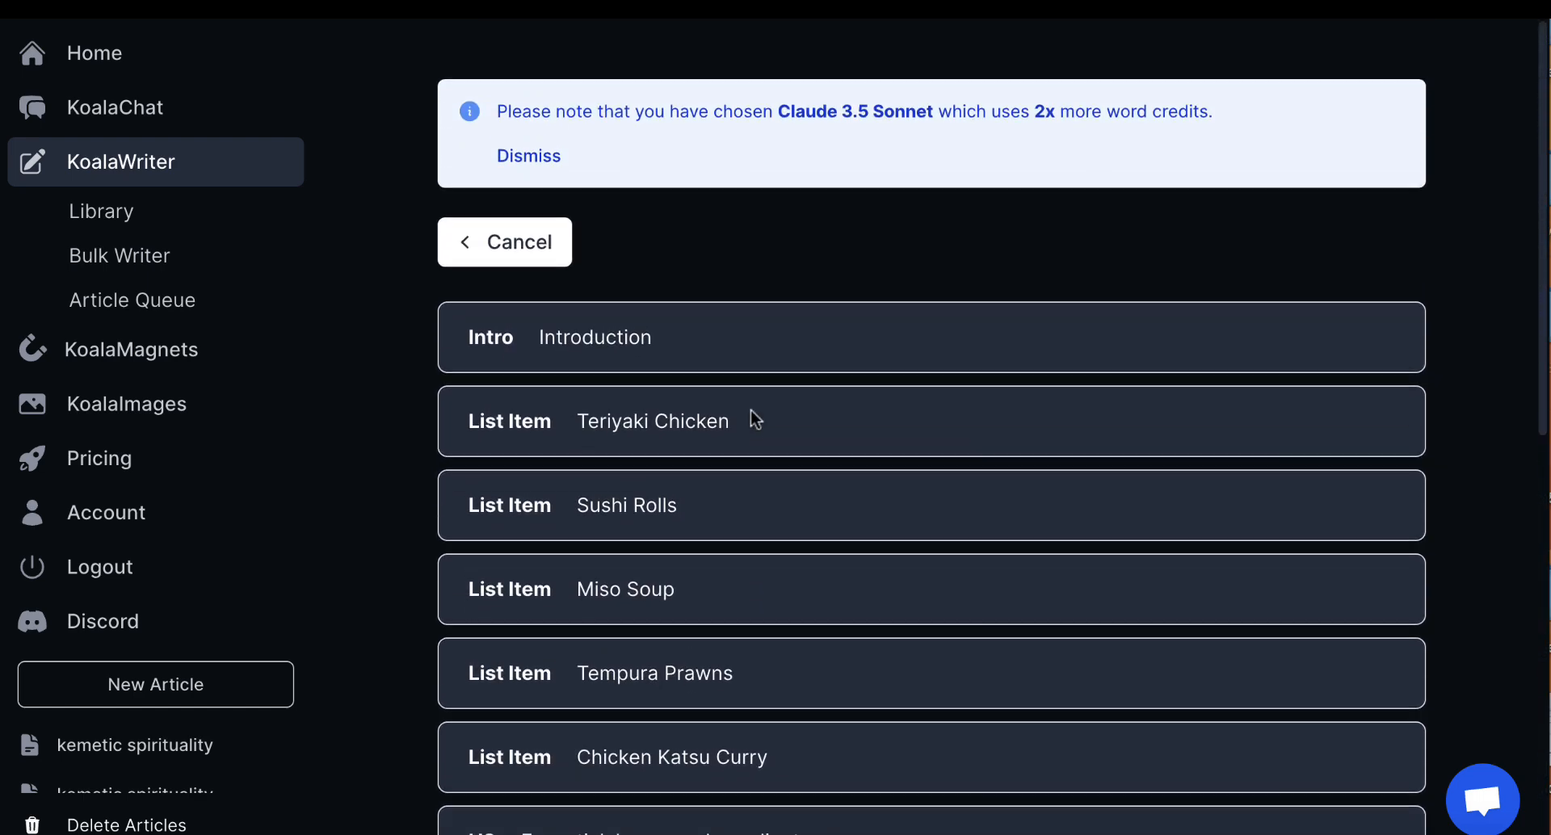
- Inspect the section editing options of the Teriyaki Chicken list item and close them without changes
scroll(751, 420, down, 1)
mouse_move(753, 409)
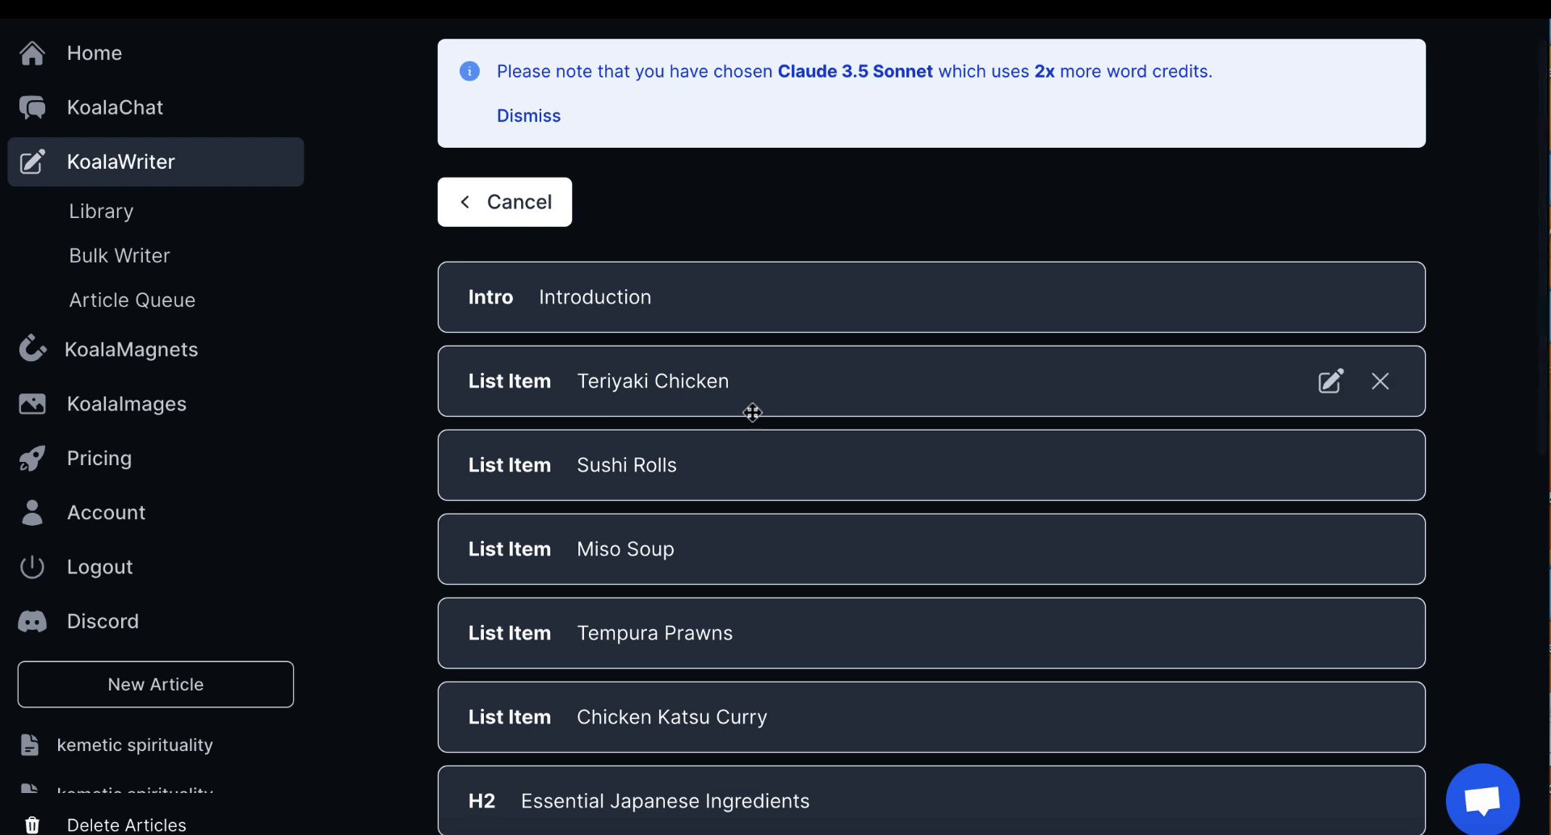
click(1330, 380)
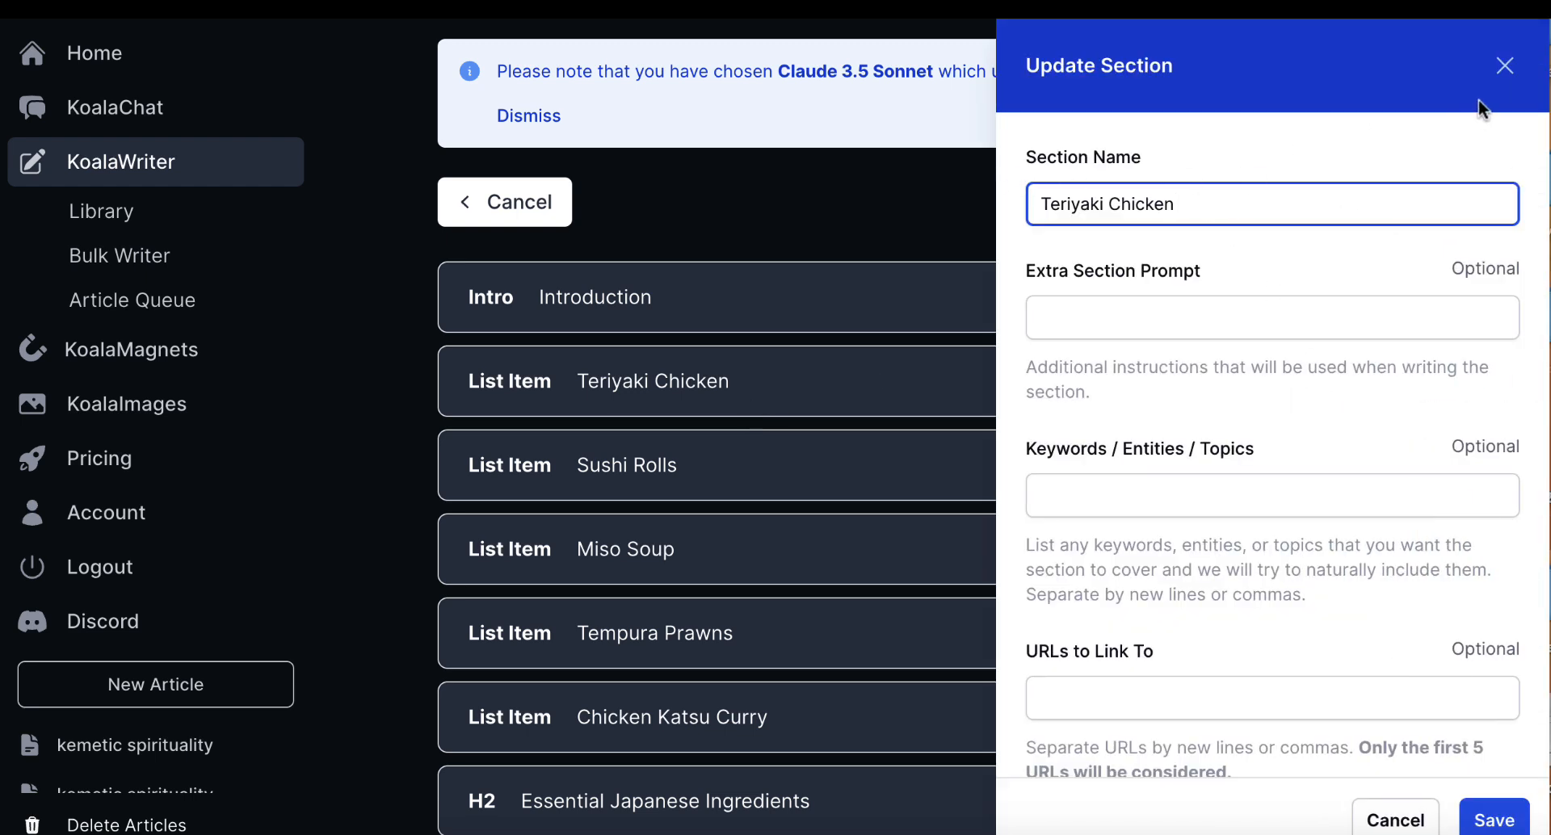
click(1503, 65)
- Accept the outline as it is and start writing the full article
scroll(1475, 287, down, 4)
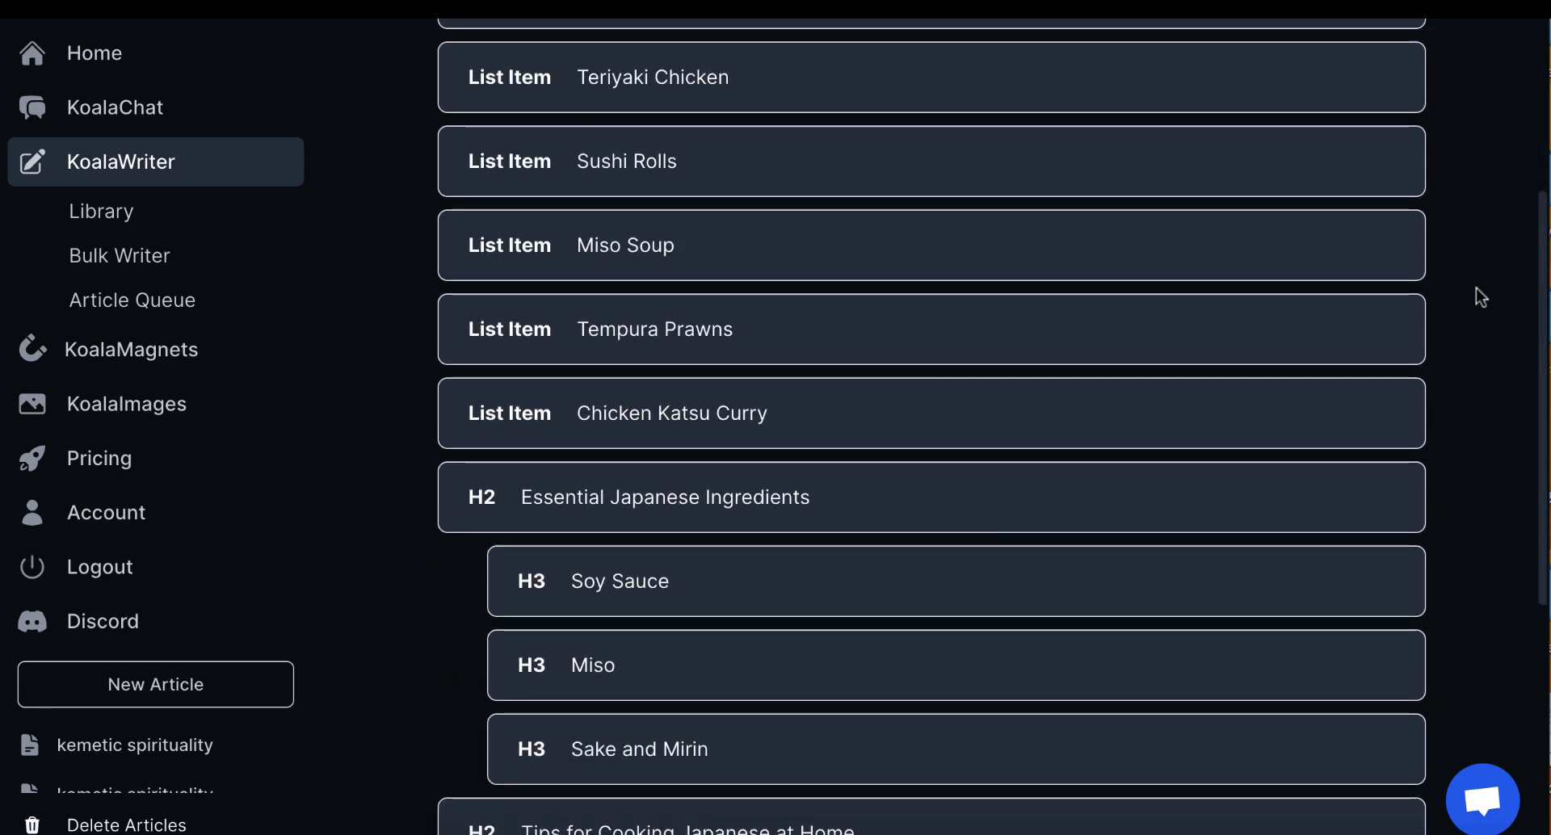
scroll(1476, 288, down, 7)
click(602, 752)
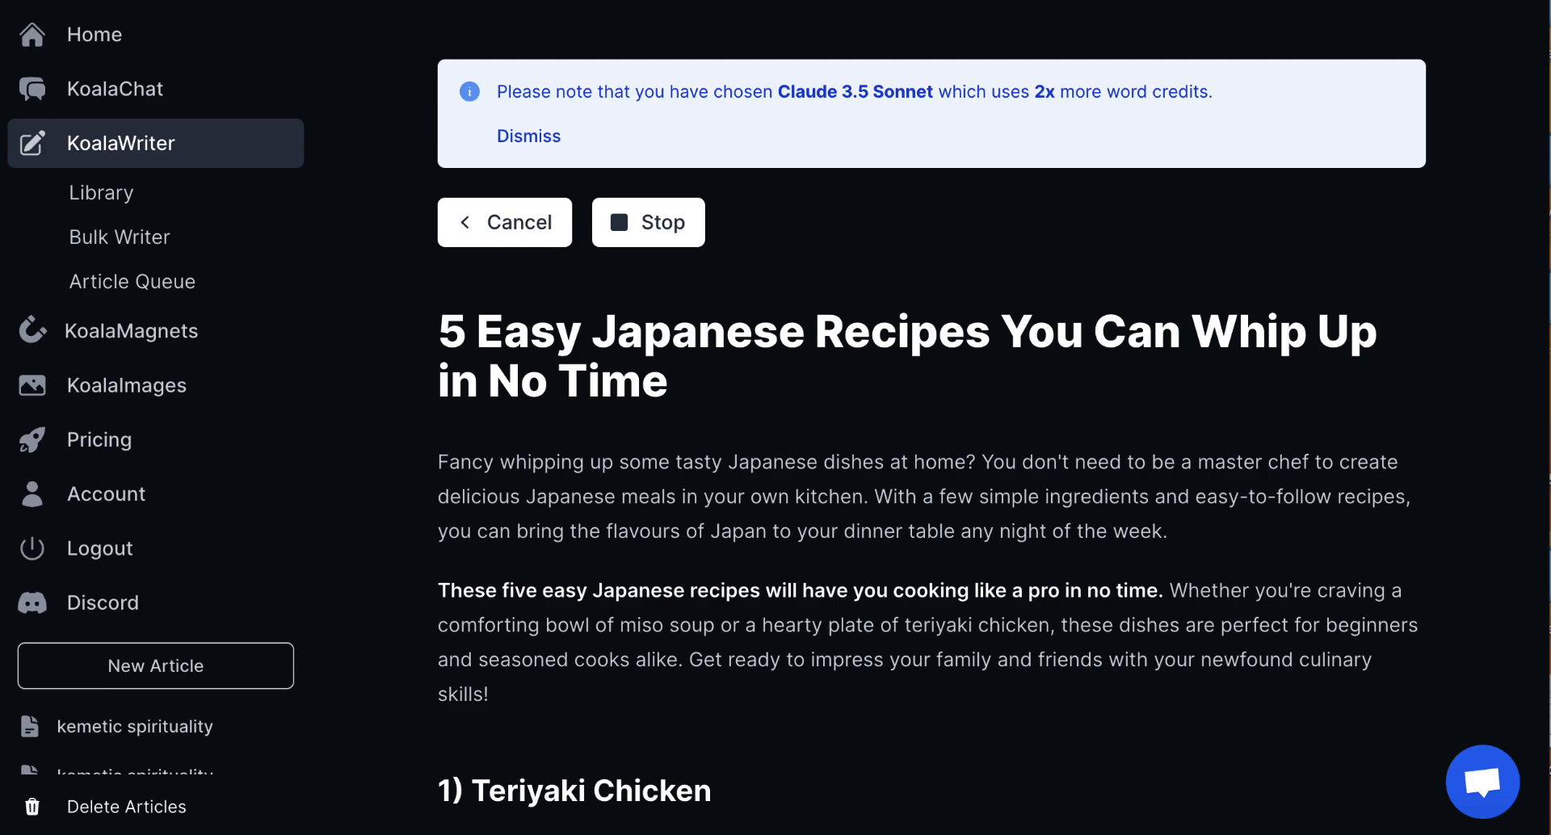
- Read through the written article's introduction and its Teriyaki Chicken and Sushi Rolls sections
scroll(1125, 618, down, 10)
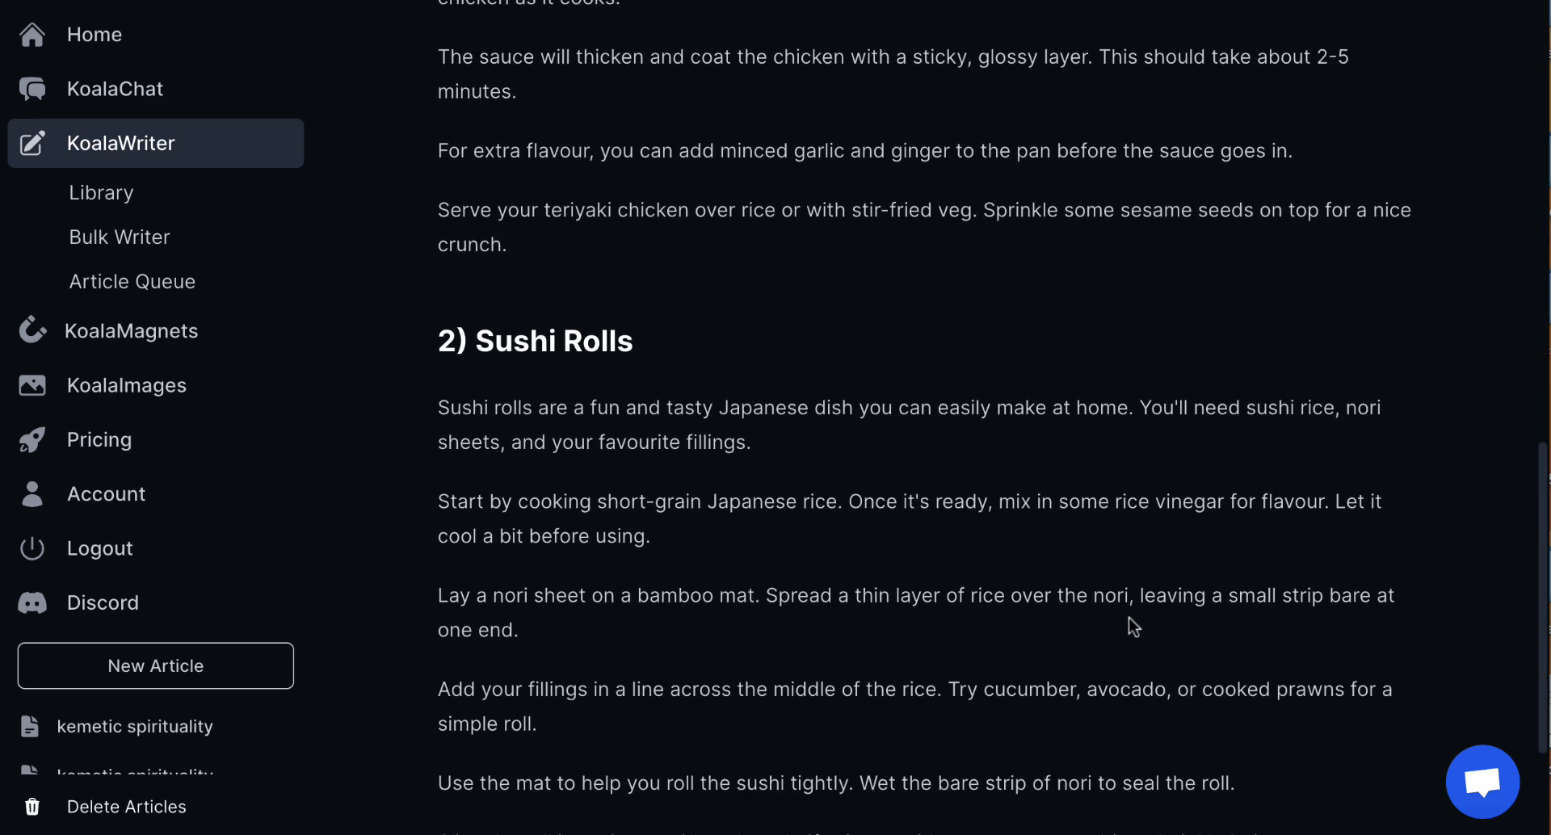
scroll(1134, 626, down, 3)
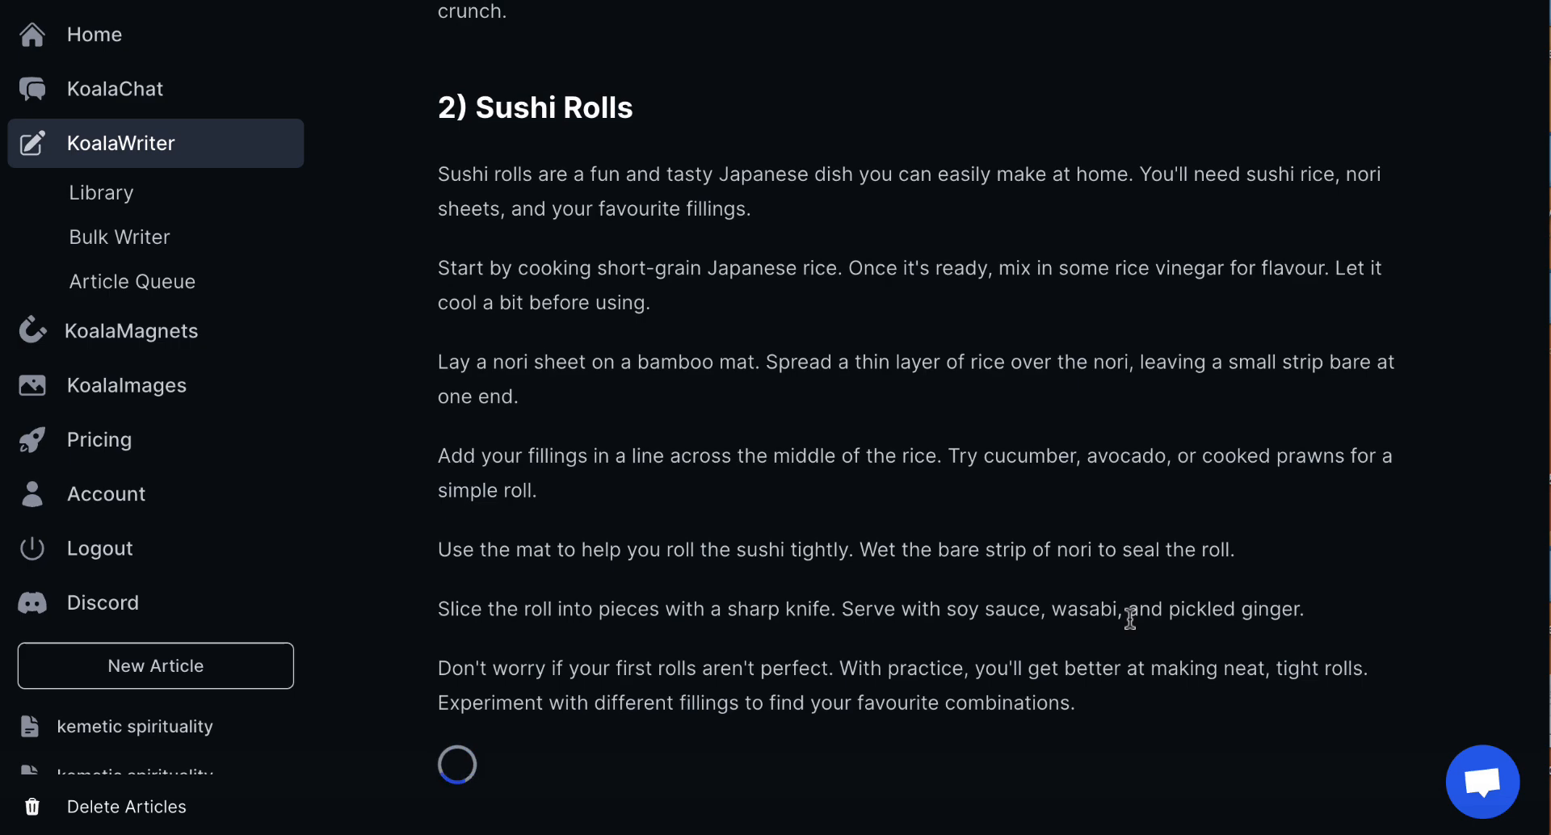
scroll(1130, 619, up, 15)
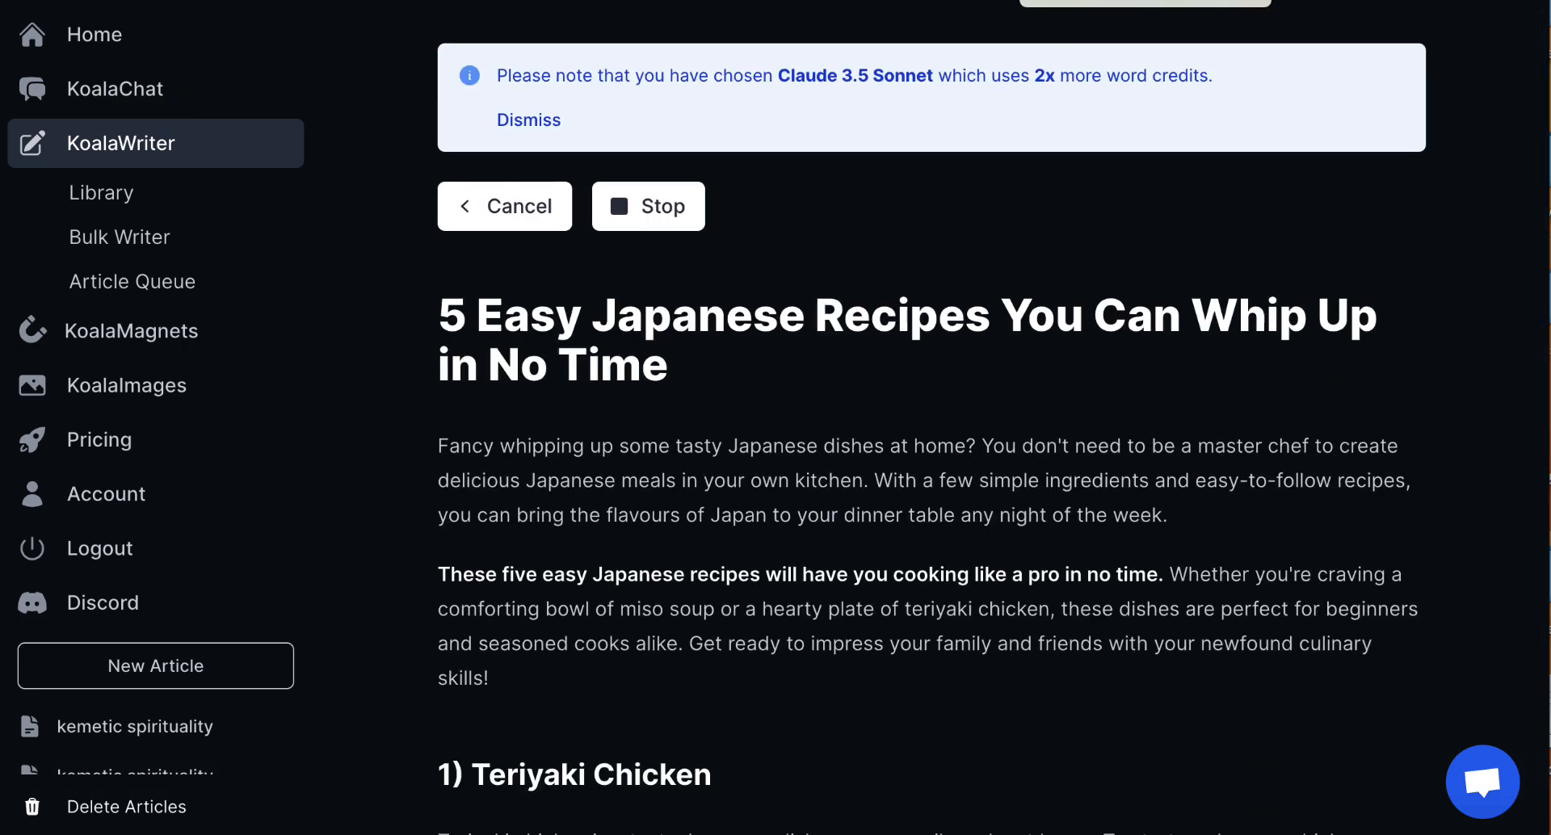
scroll(817, 450, down, 5)
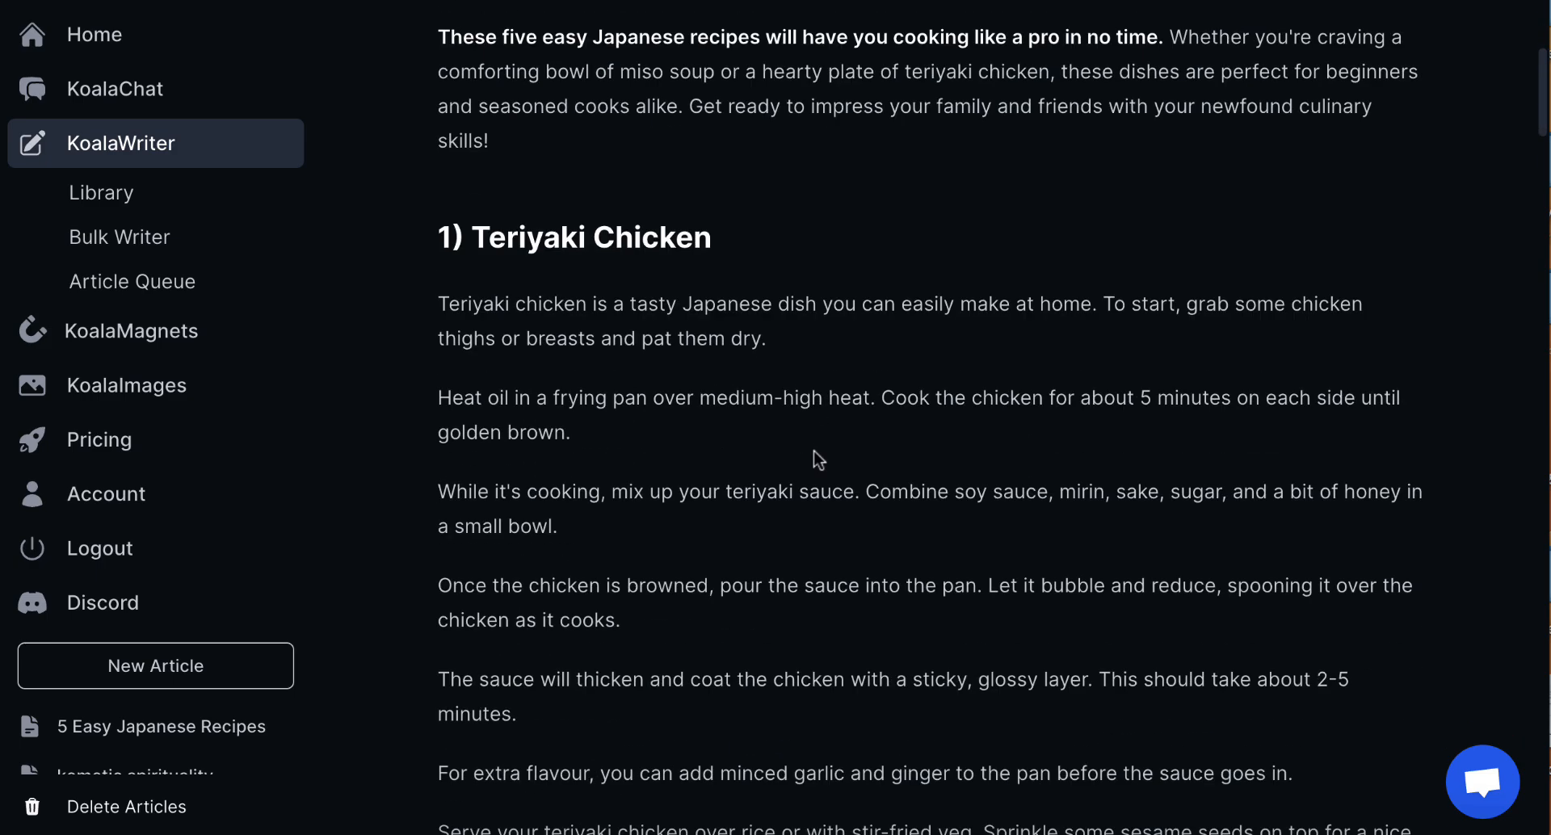
- Skim the rest of the written article, from the remaining recipes to the ingredients, cooking tips and regional cuisine sections
scroll(818, 458, down, 14)
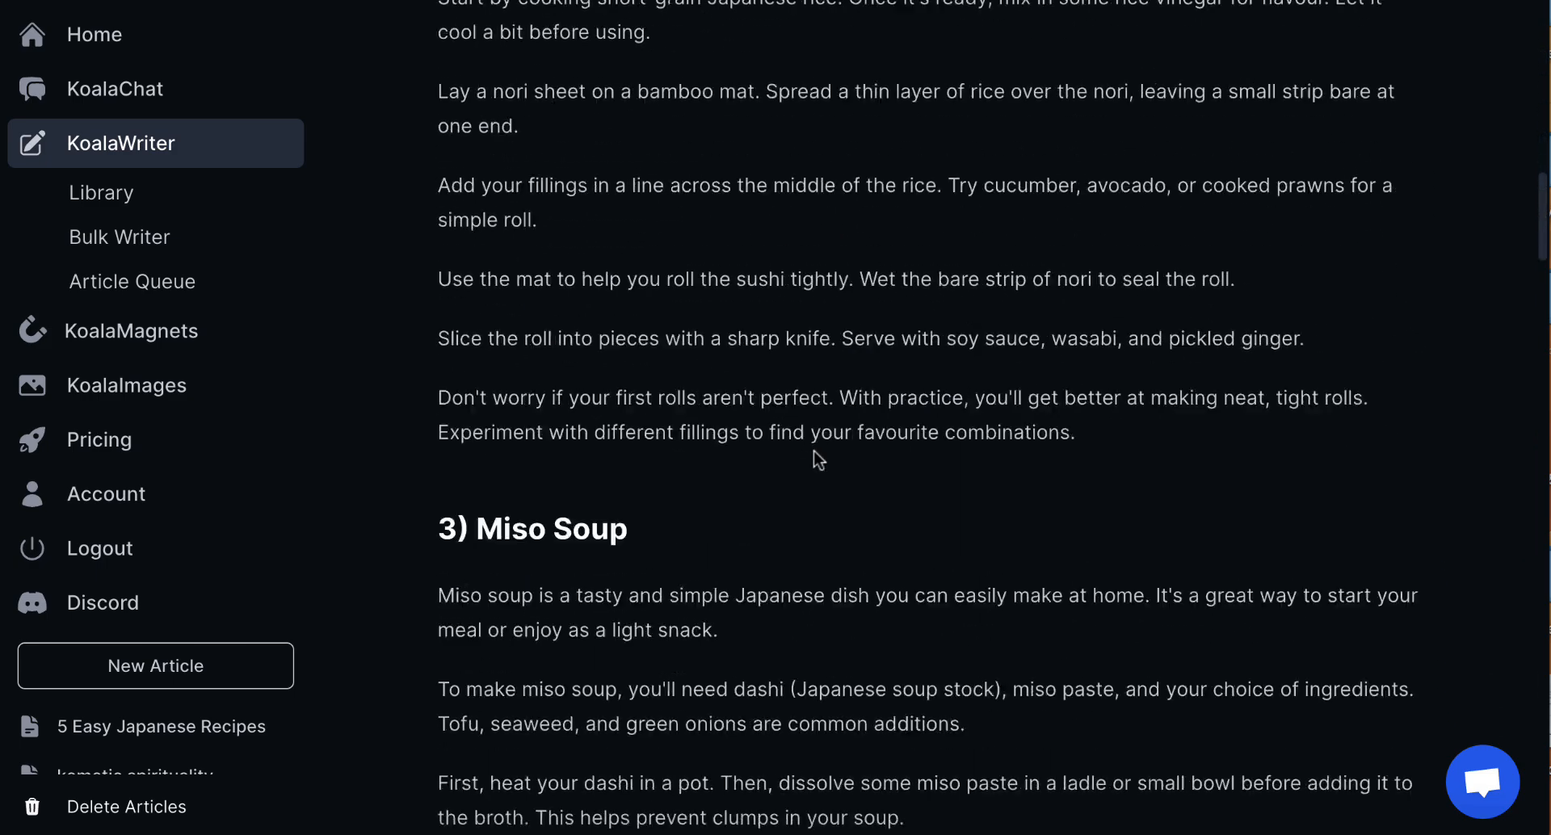
scroll(818, 459, down, 12)
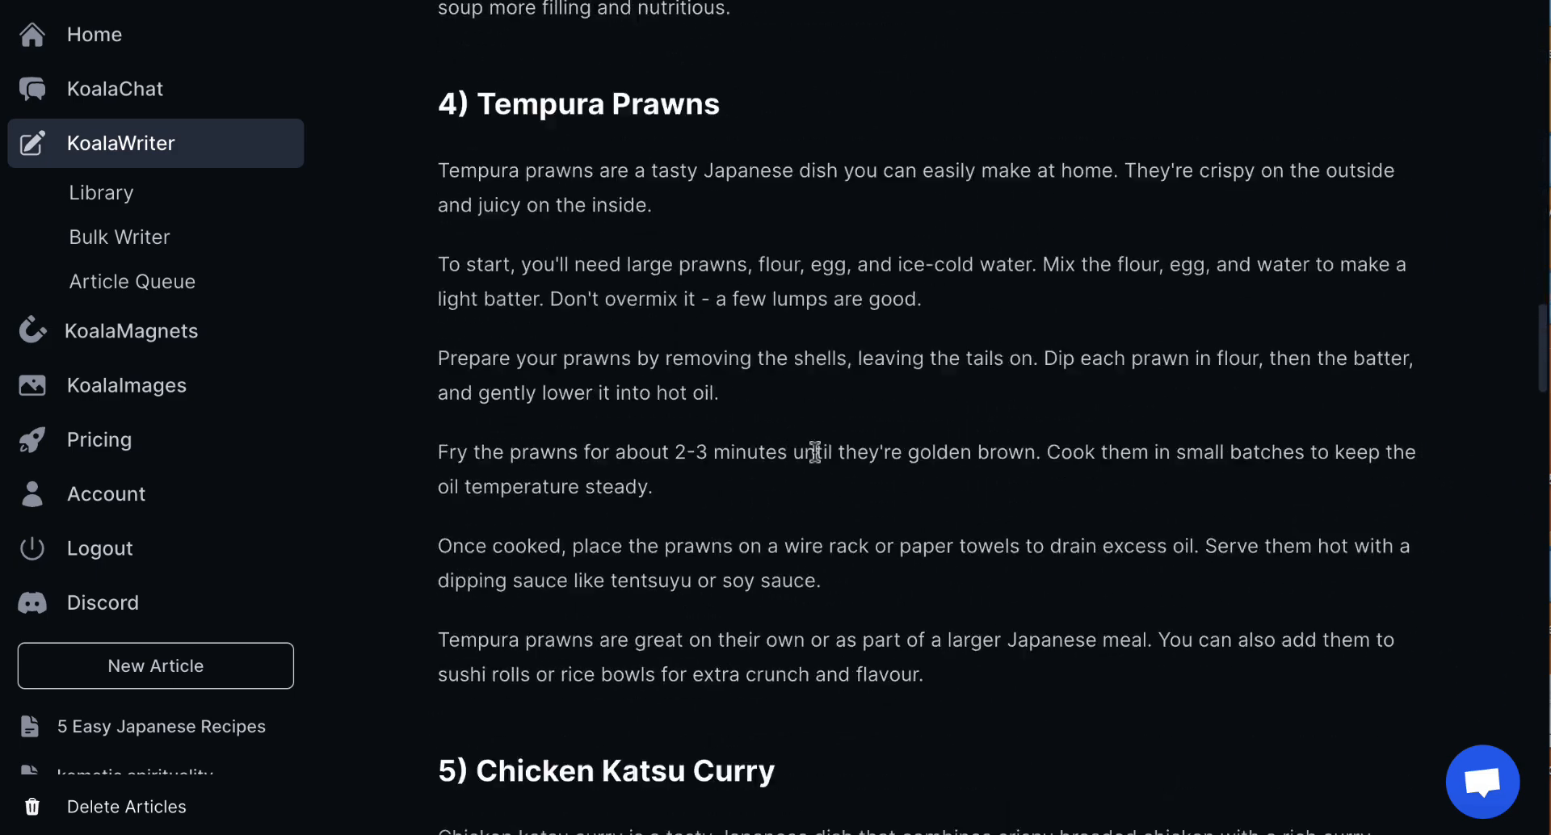
scroll(815, 452, down, 15)
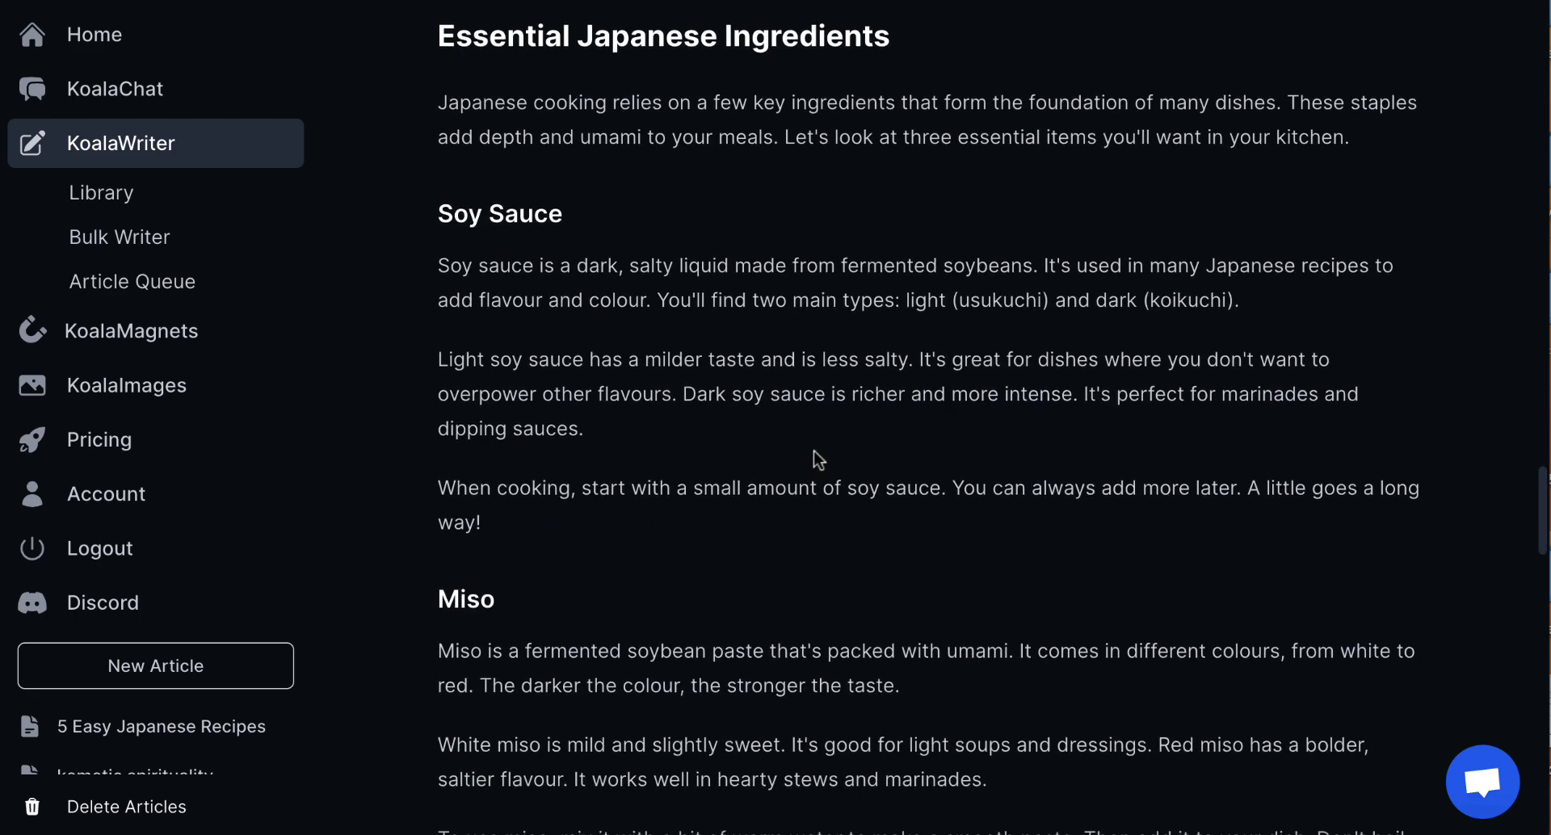
scroll(818, 458, down, 14)
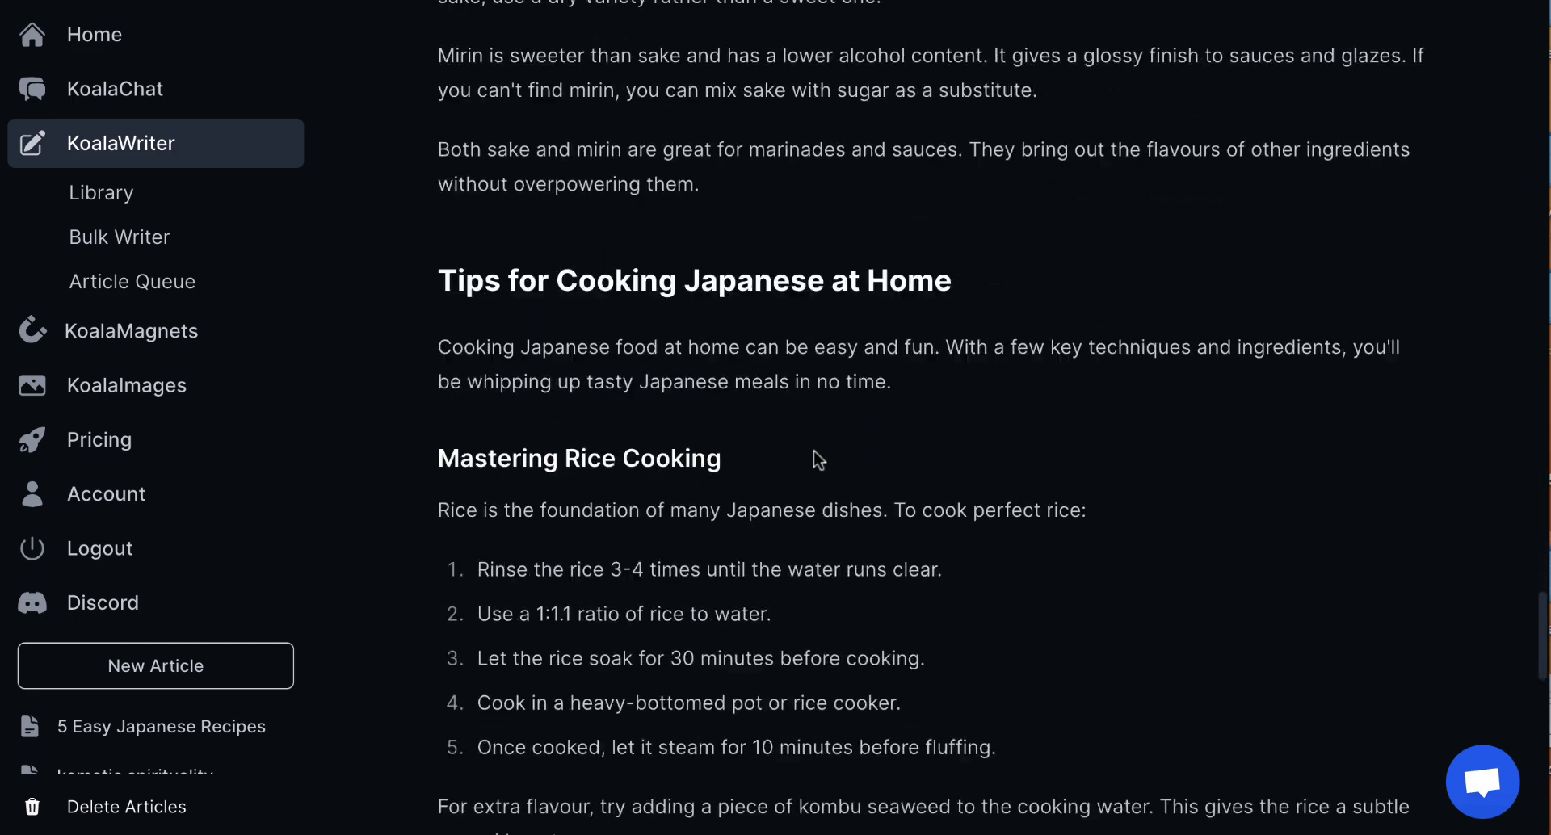
scroll(819, 459, down, 14)
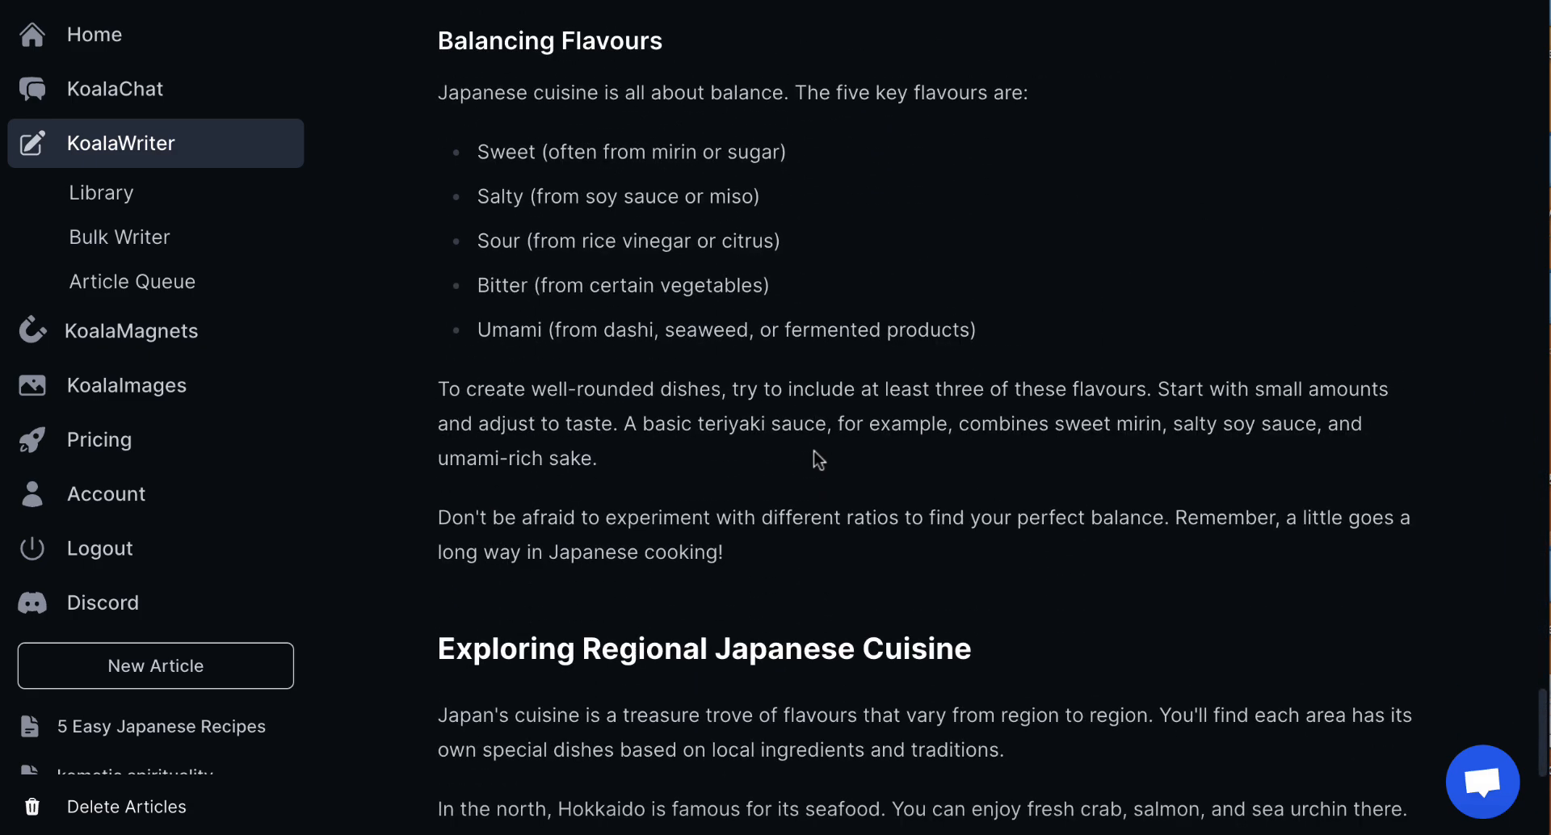
scroll(818, 459, down, 3)
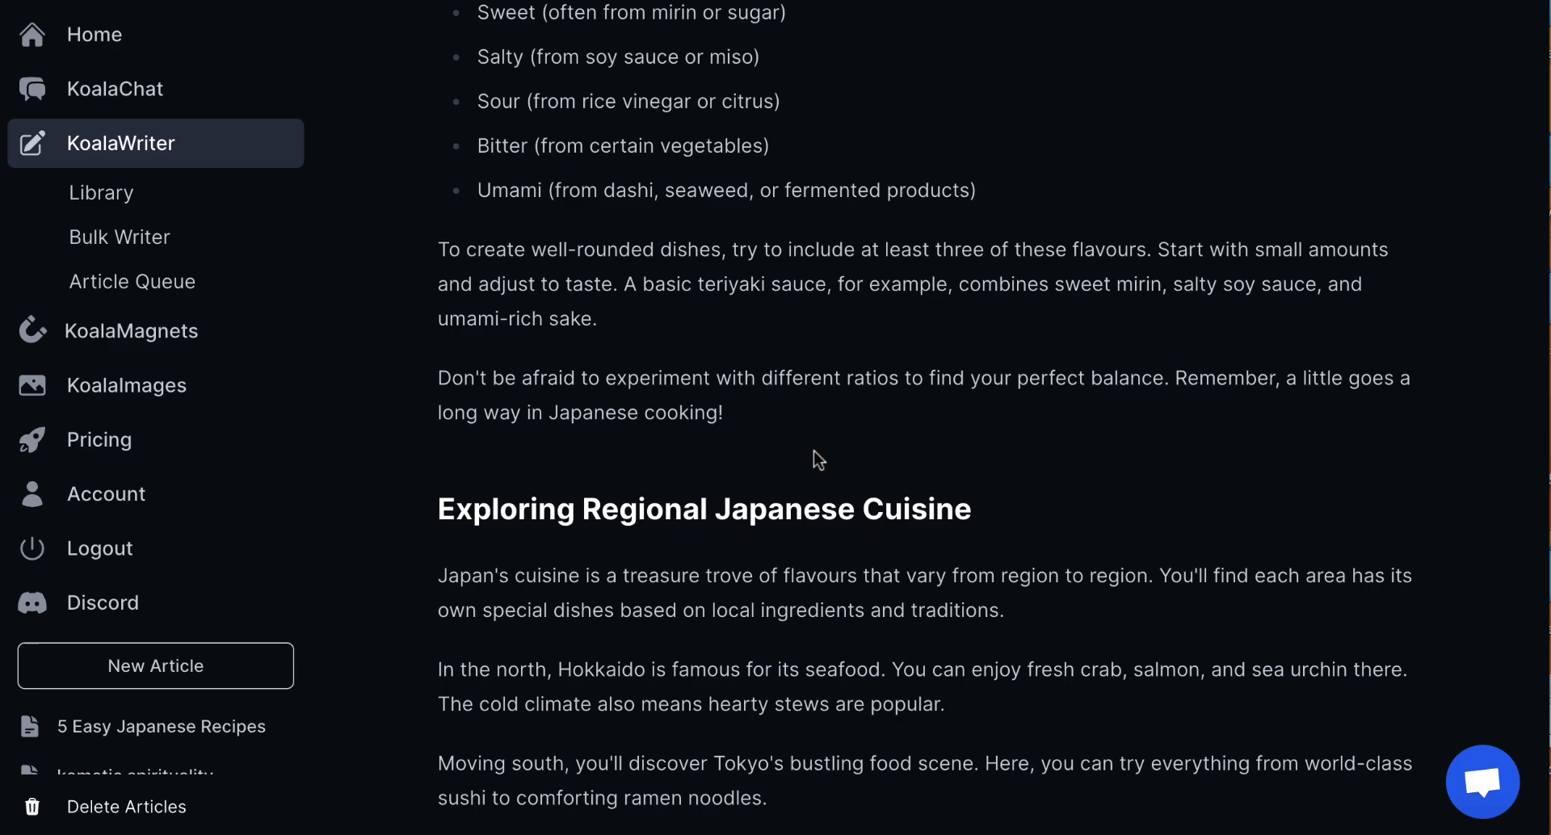
scroll(818, 459, up, 20)
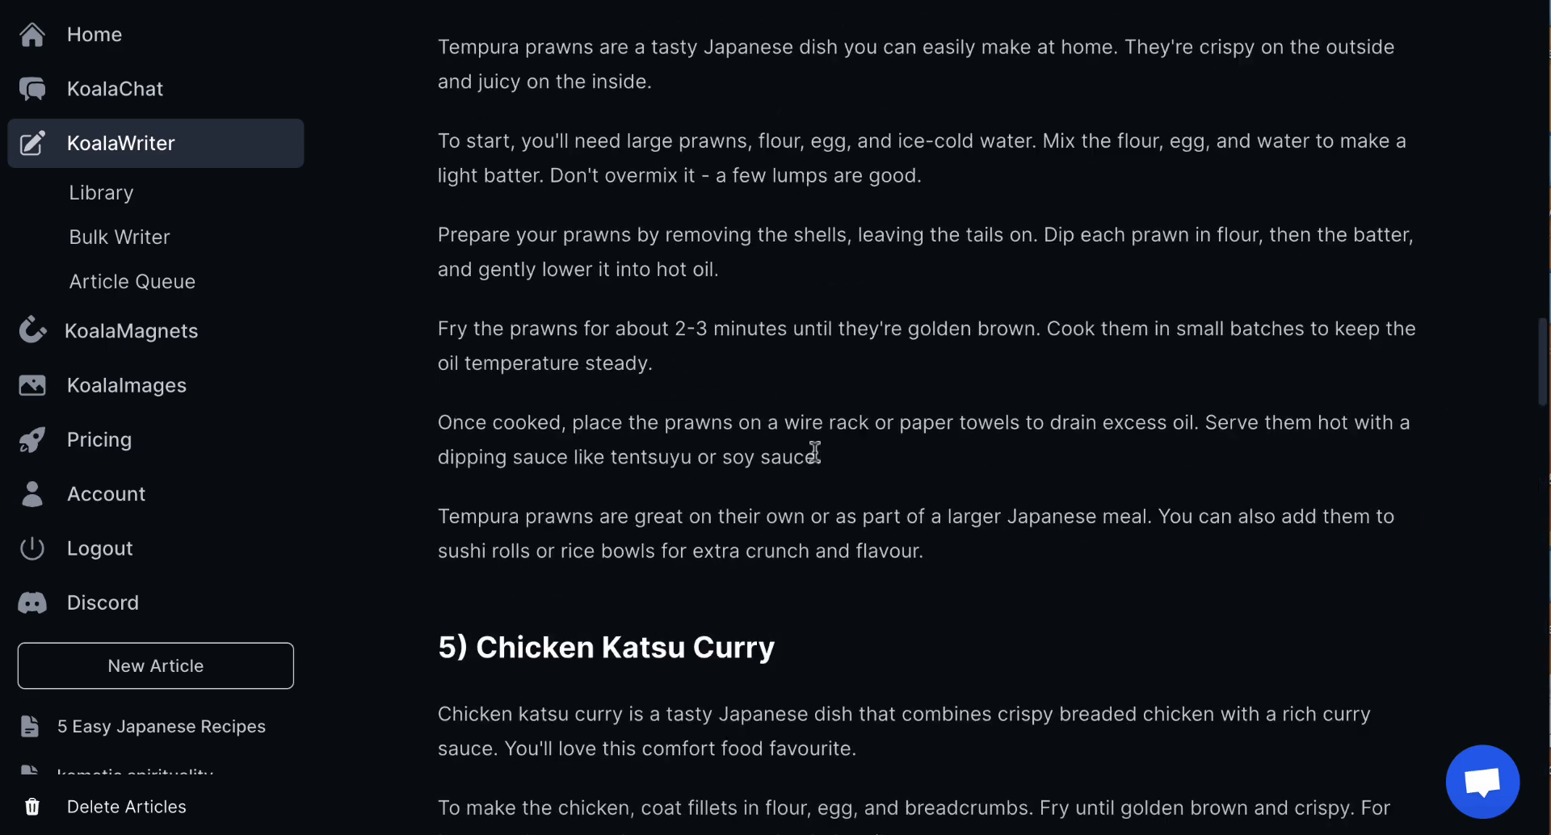
scroll(815, 449, down, 1)
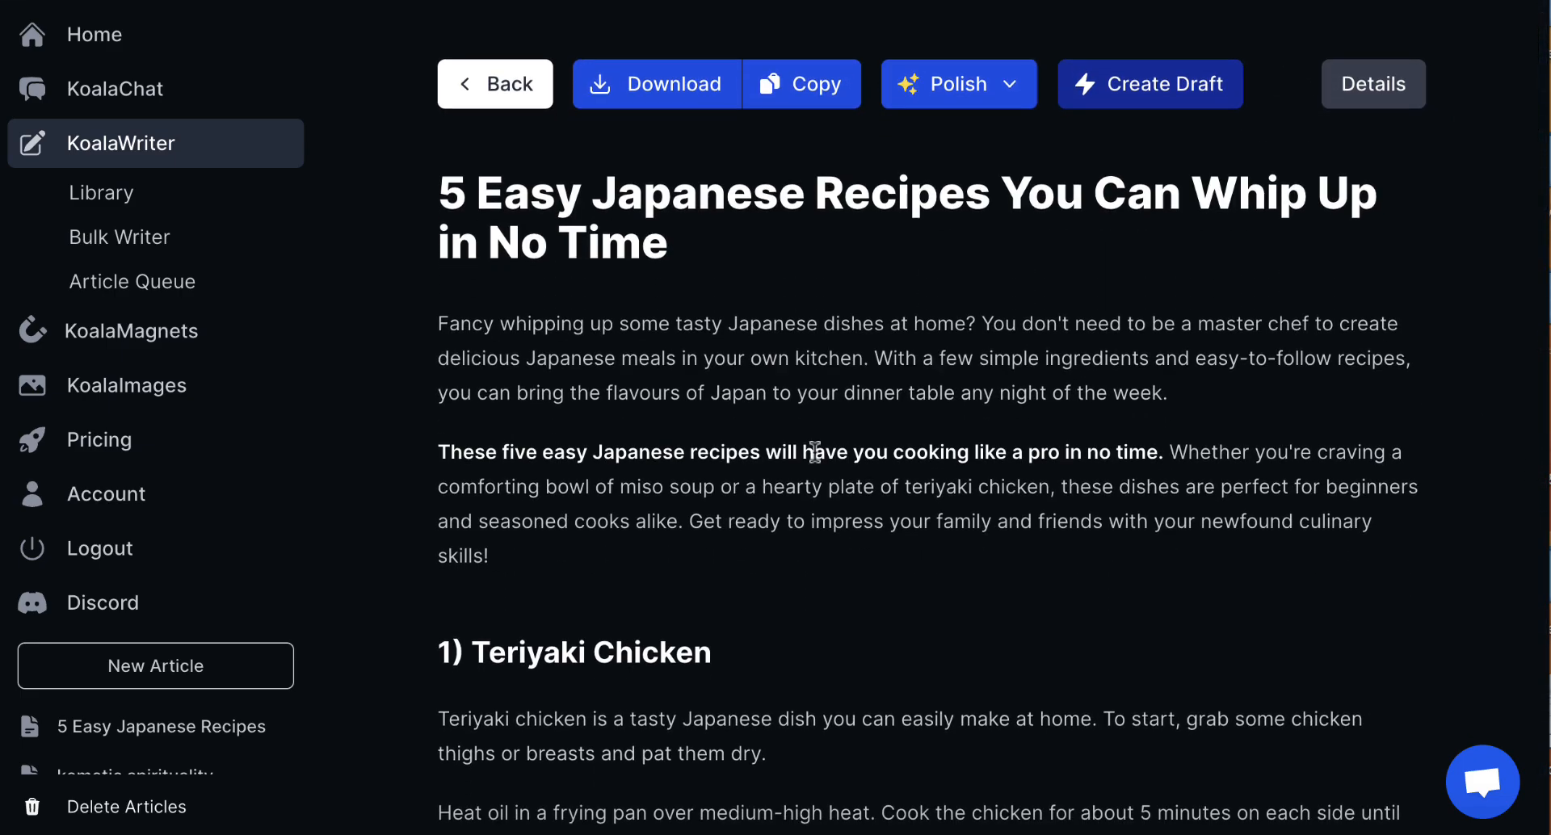
- Polish the article with all five settings enabled, including paragraph splitting, reduced repetition and active voice conversion
click(937, 101)
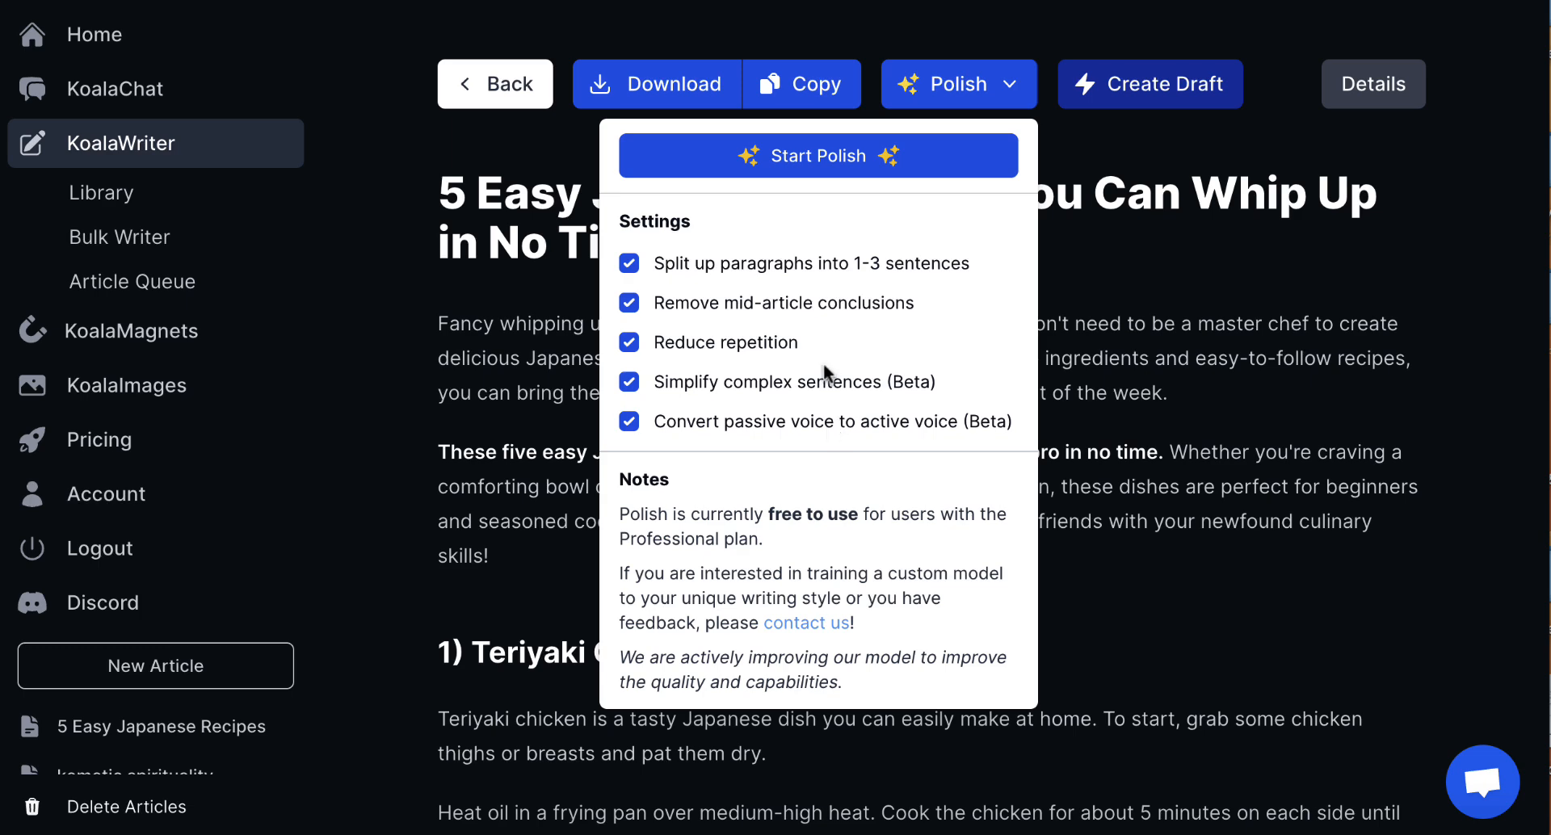
click(807, 157)
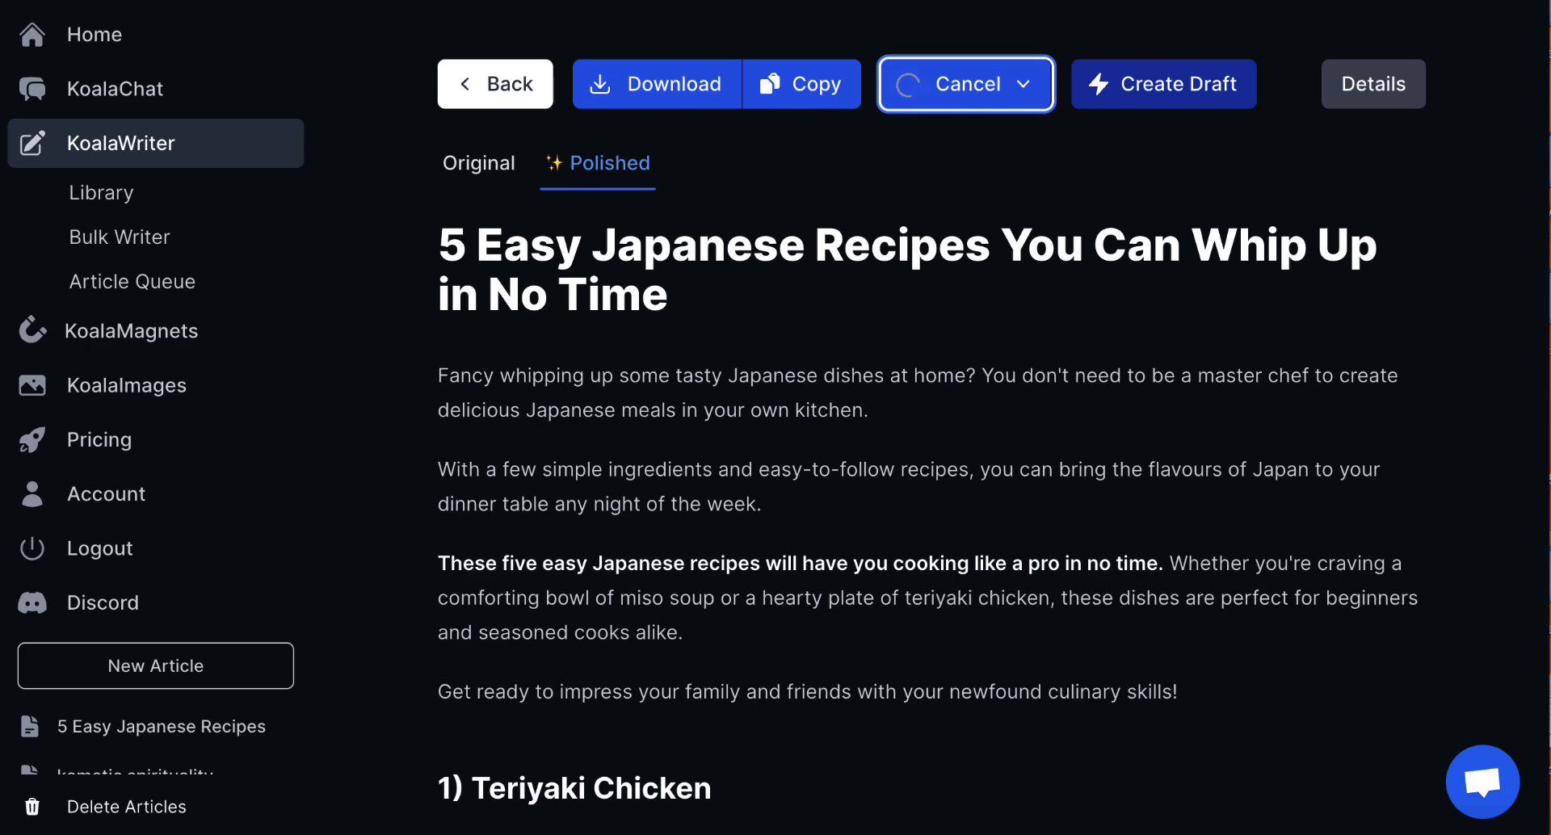
- Copy the polished article into Claude and submit it with the request to list anything that is factually incorrect
click(818, 101)
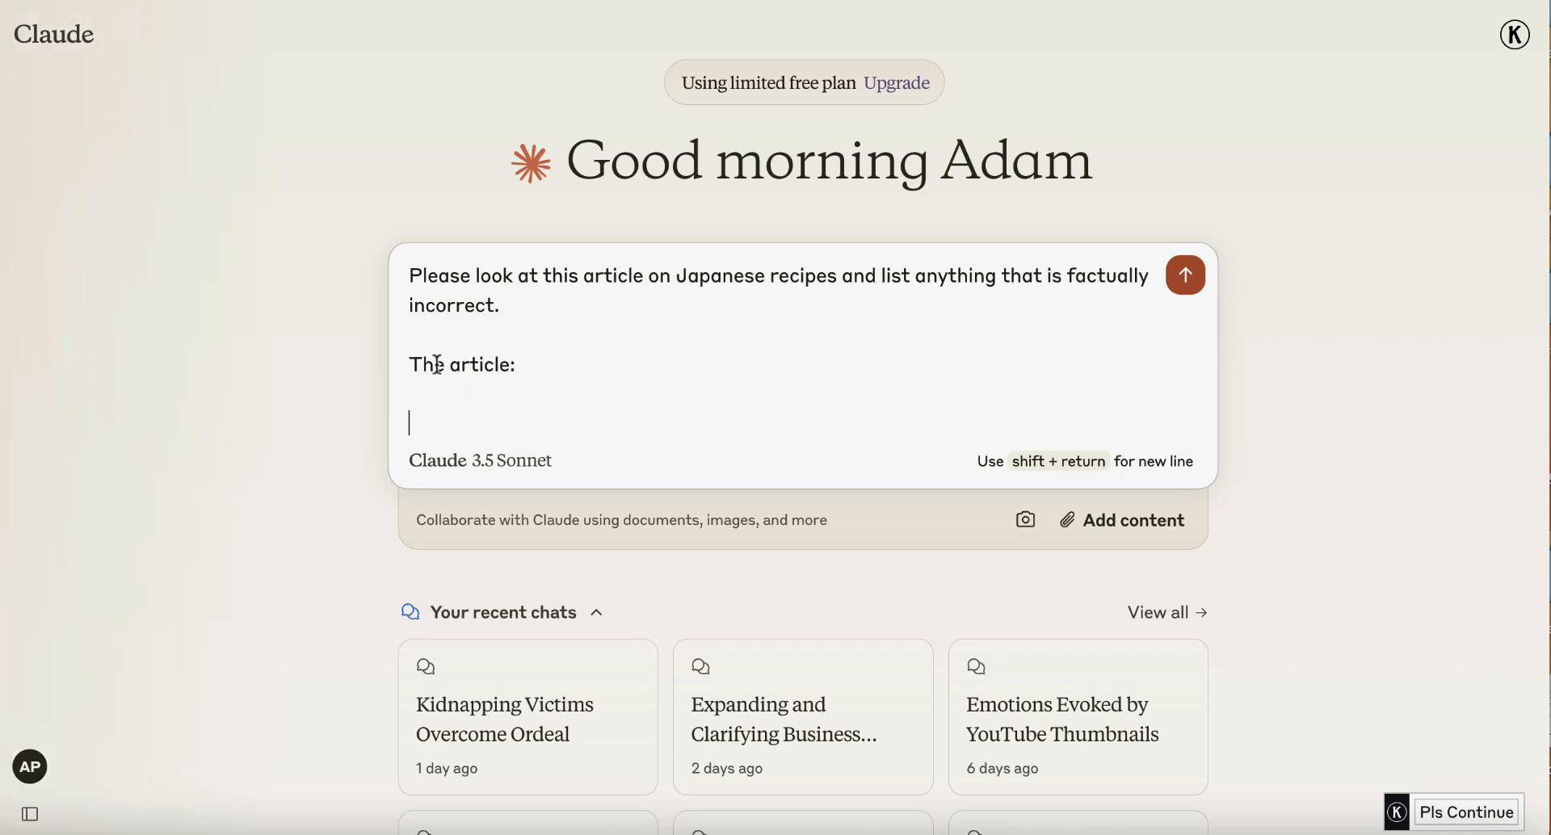
key(ctrl+v)
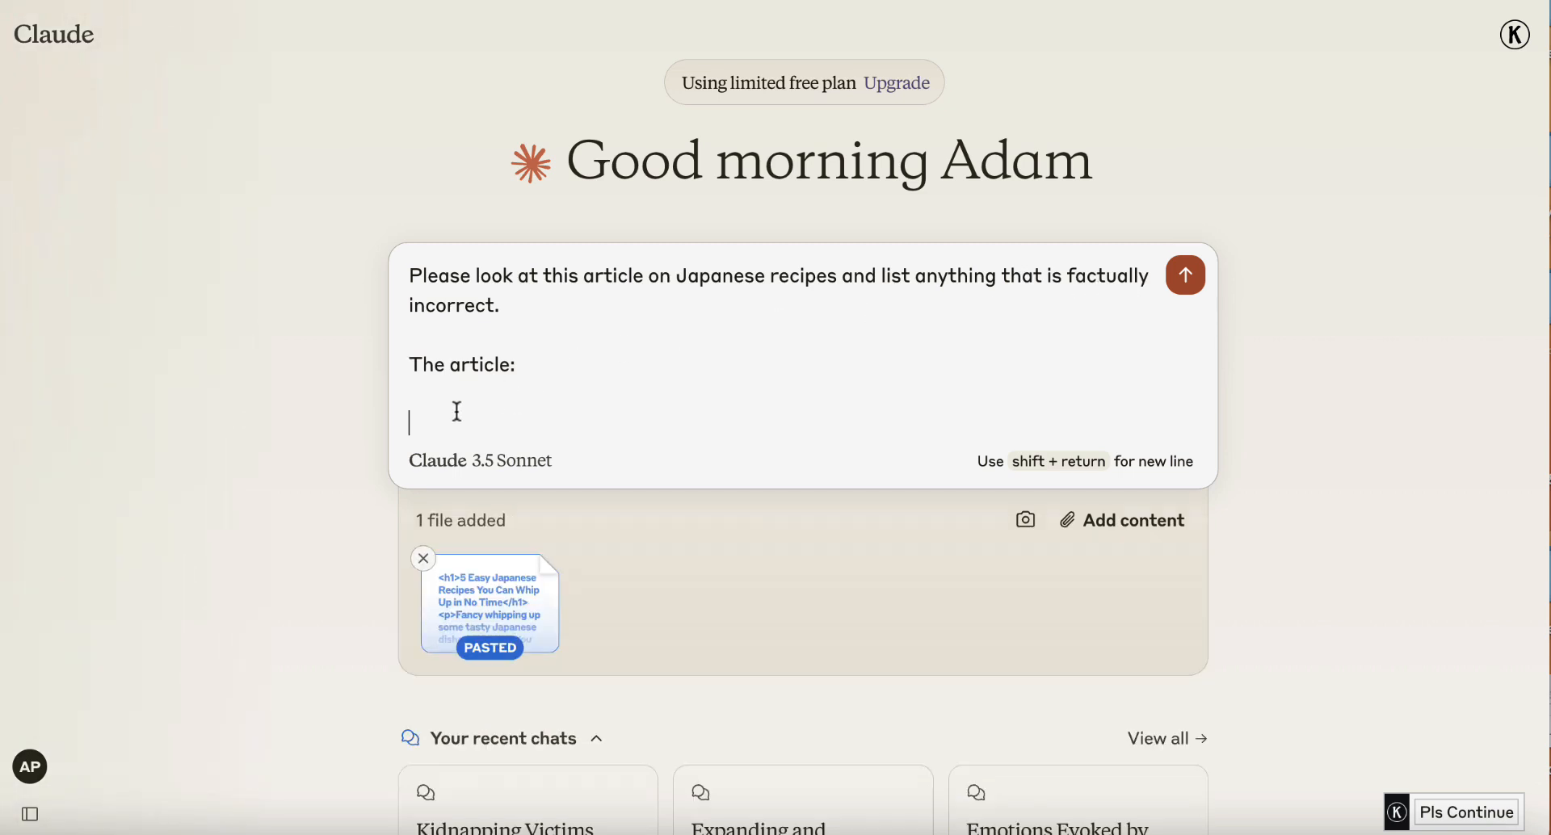
click(1183, 287)
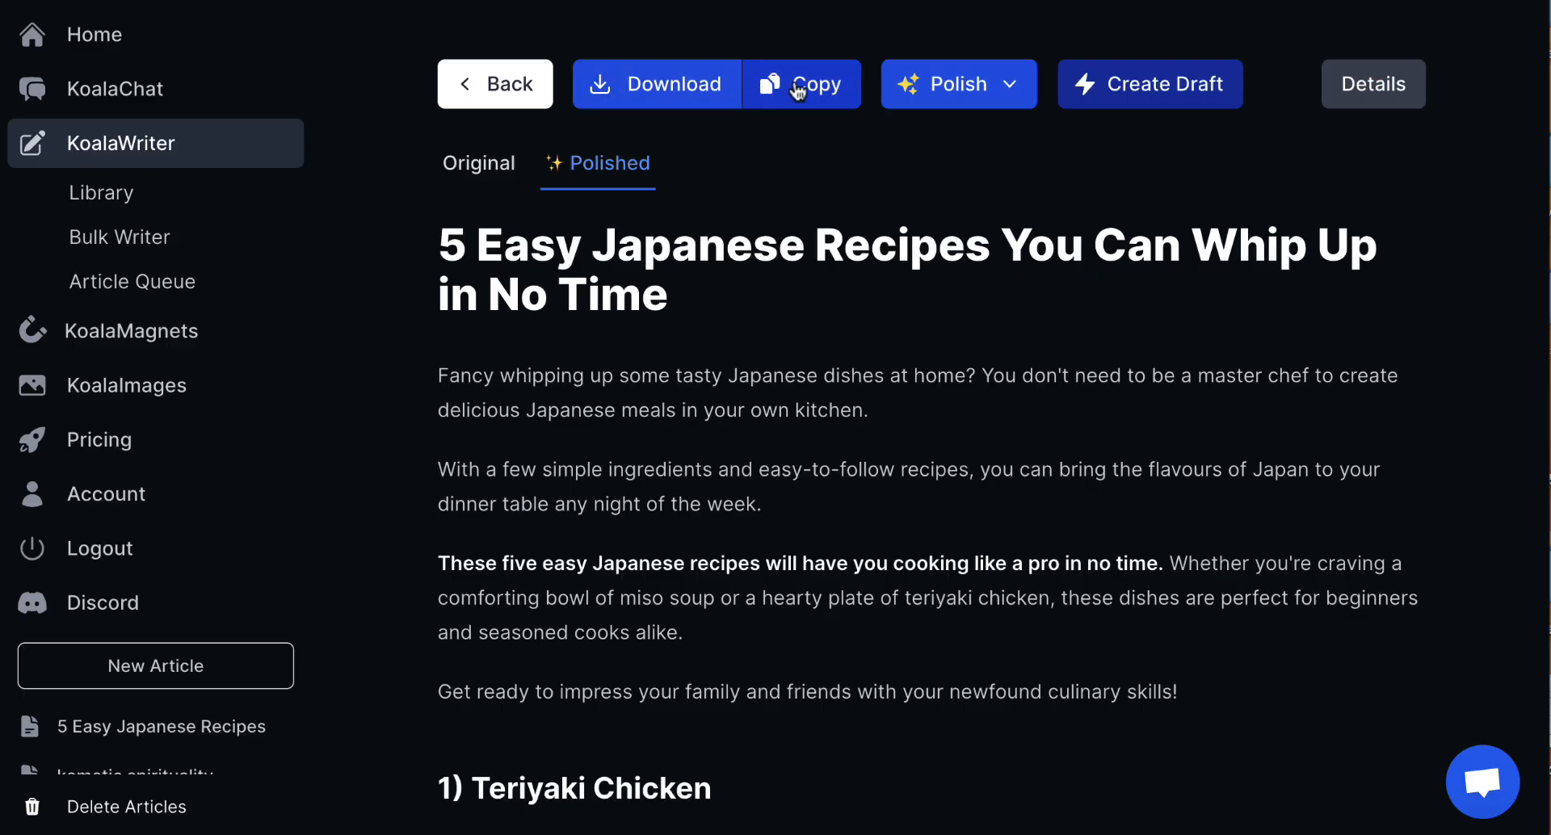
- Copy the polished article from KoalaWriter into an empty Hemingway Editor document and review its readability grade and highlighted issues
click(793, 87)
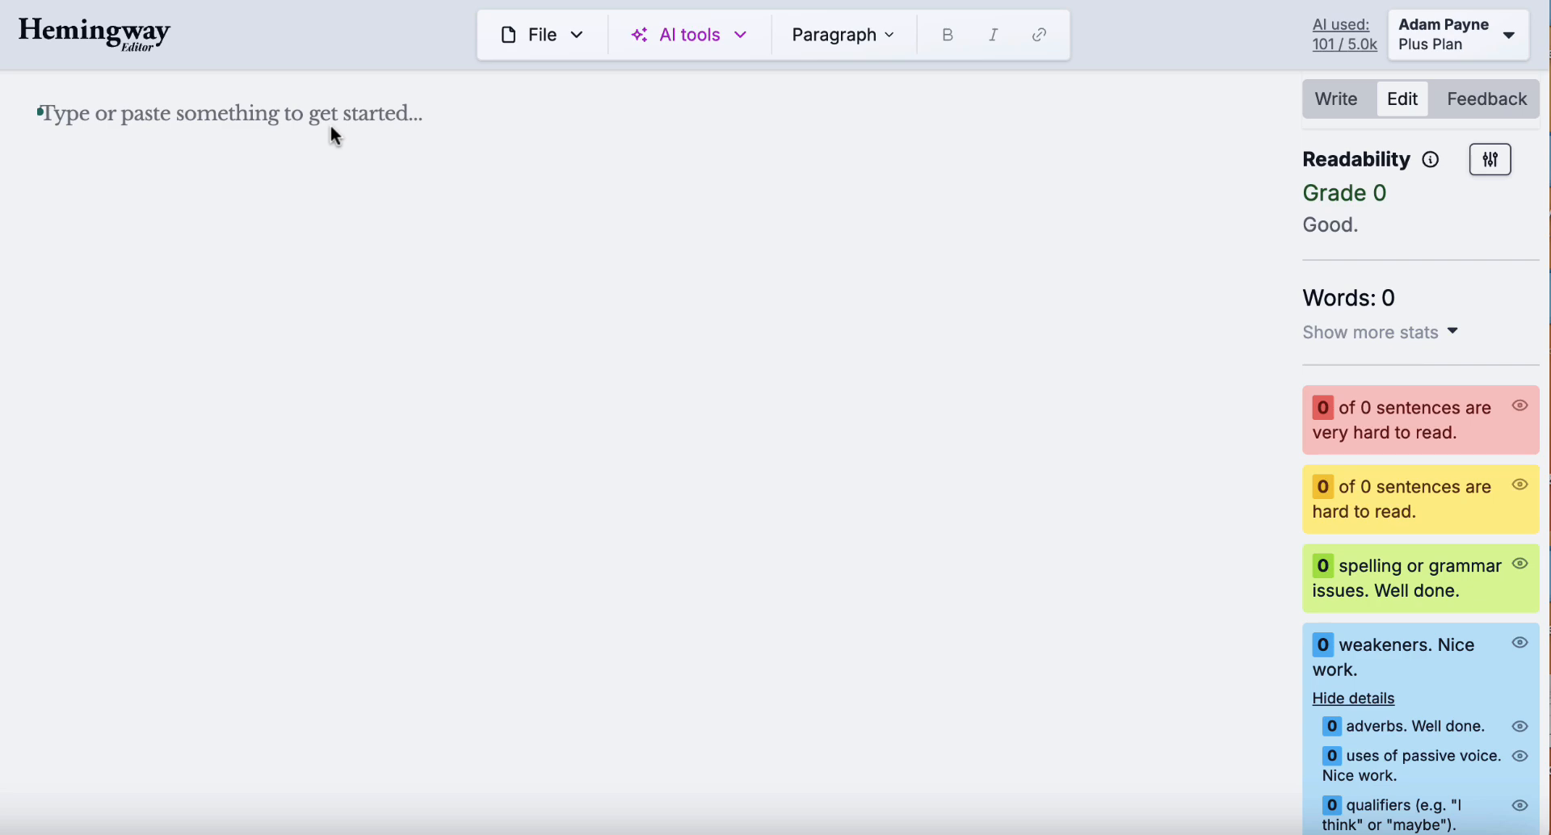
key(ctrl+v)
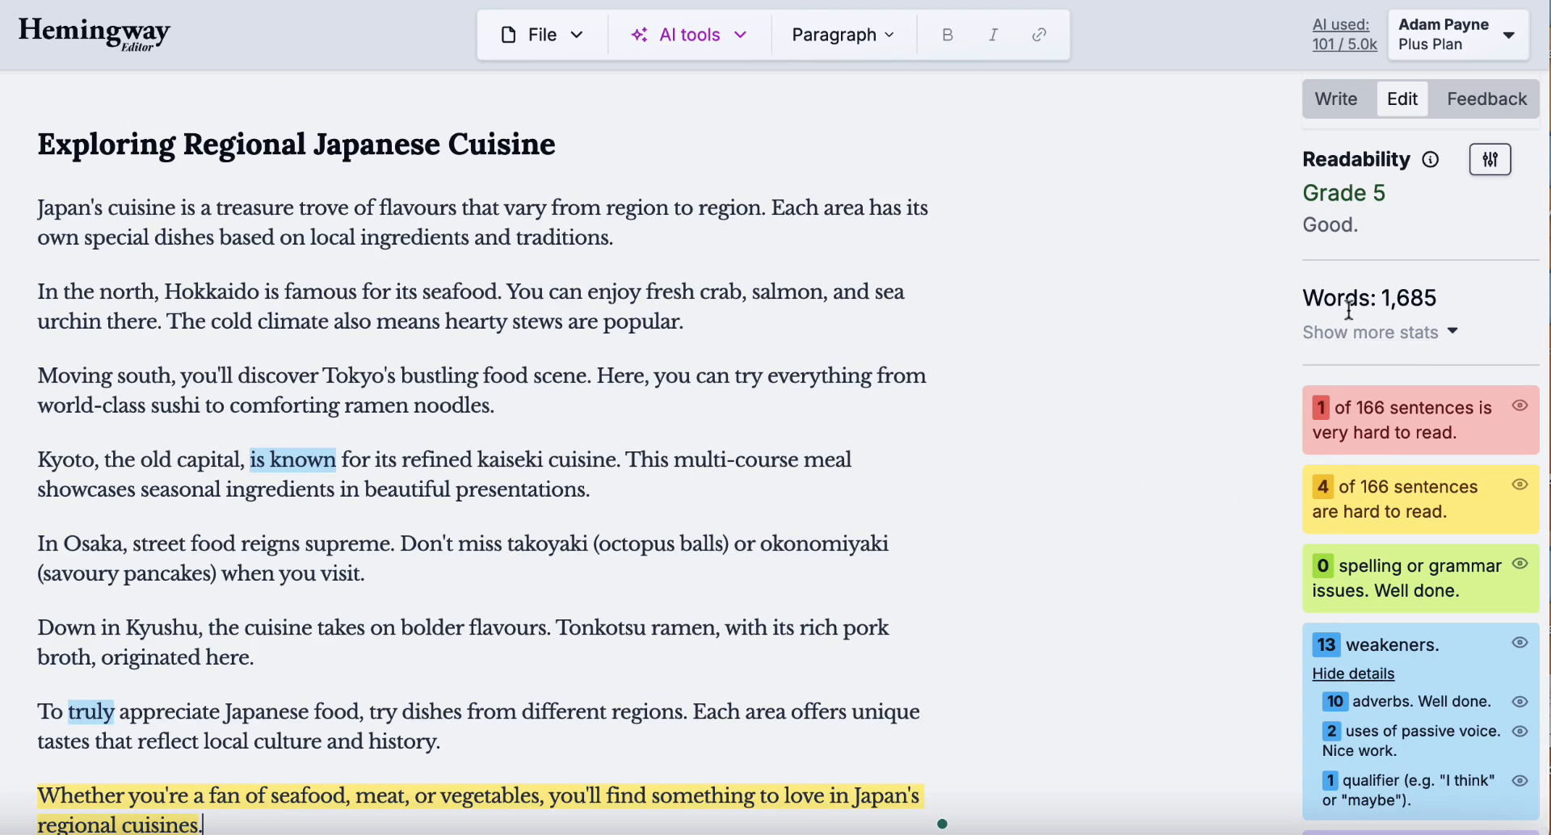
mouse_move(1429, 159)
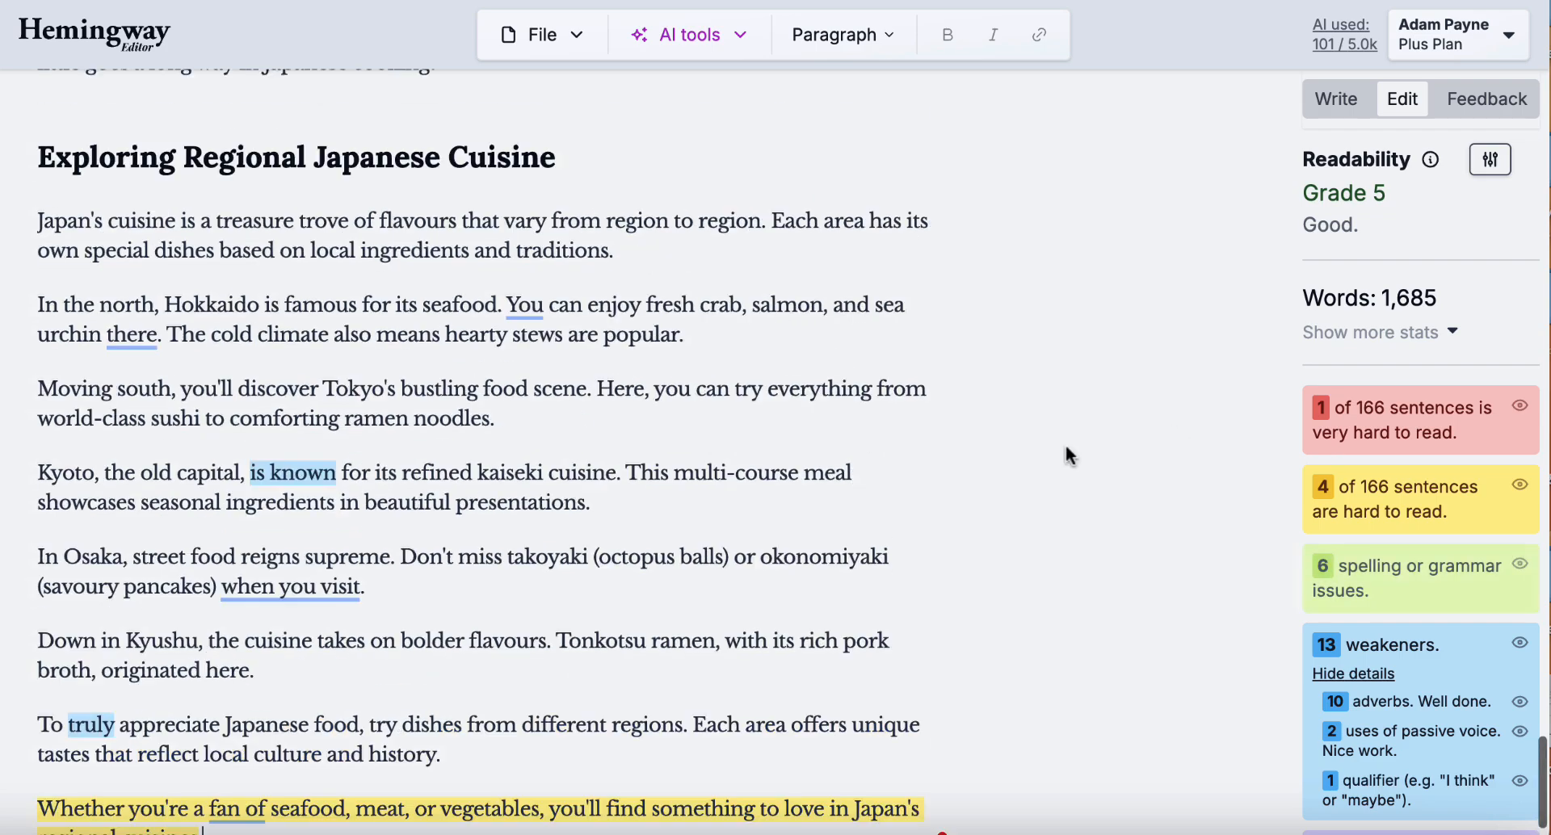
scroll(1065, 444, down, 15)
scroll(1066, 452, up, 15)
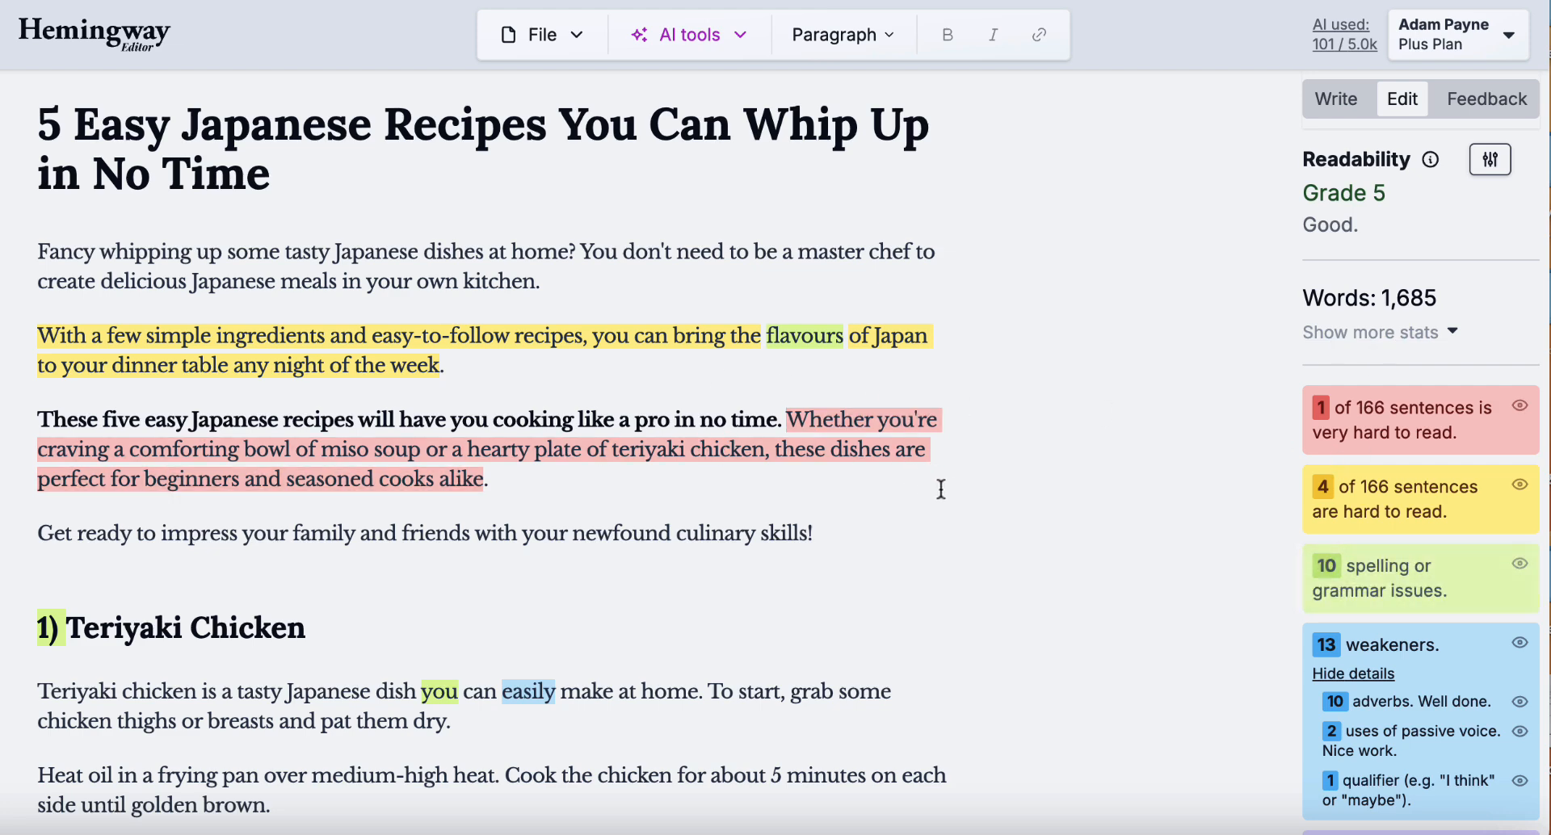
- Simplify the very hard to read introduction sentence starting "Whether you're craving" with the AI suggestion
click(874, 449)
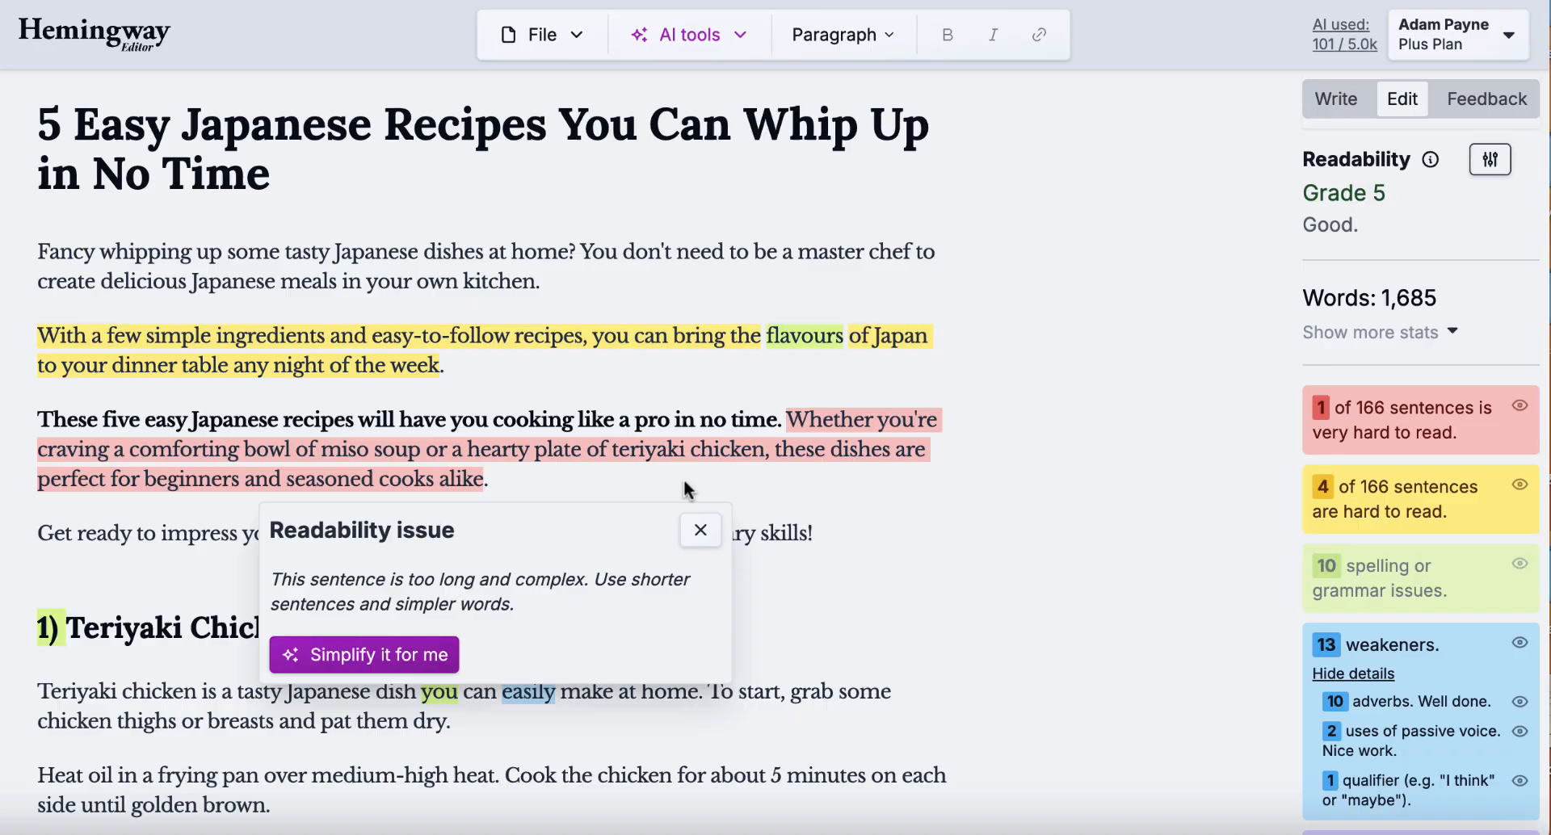
click(320, 654)
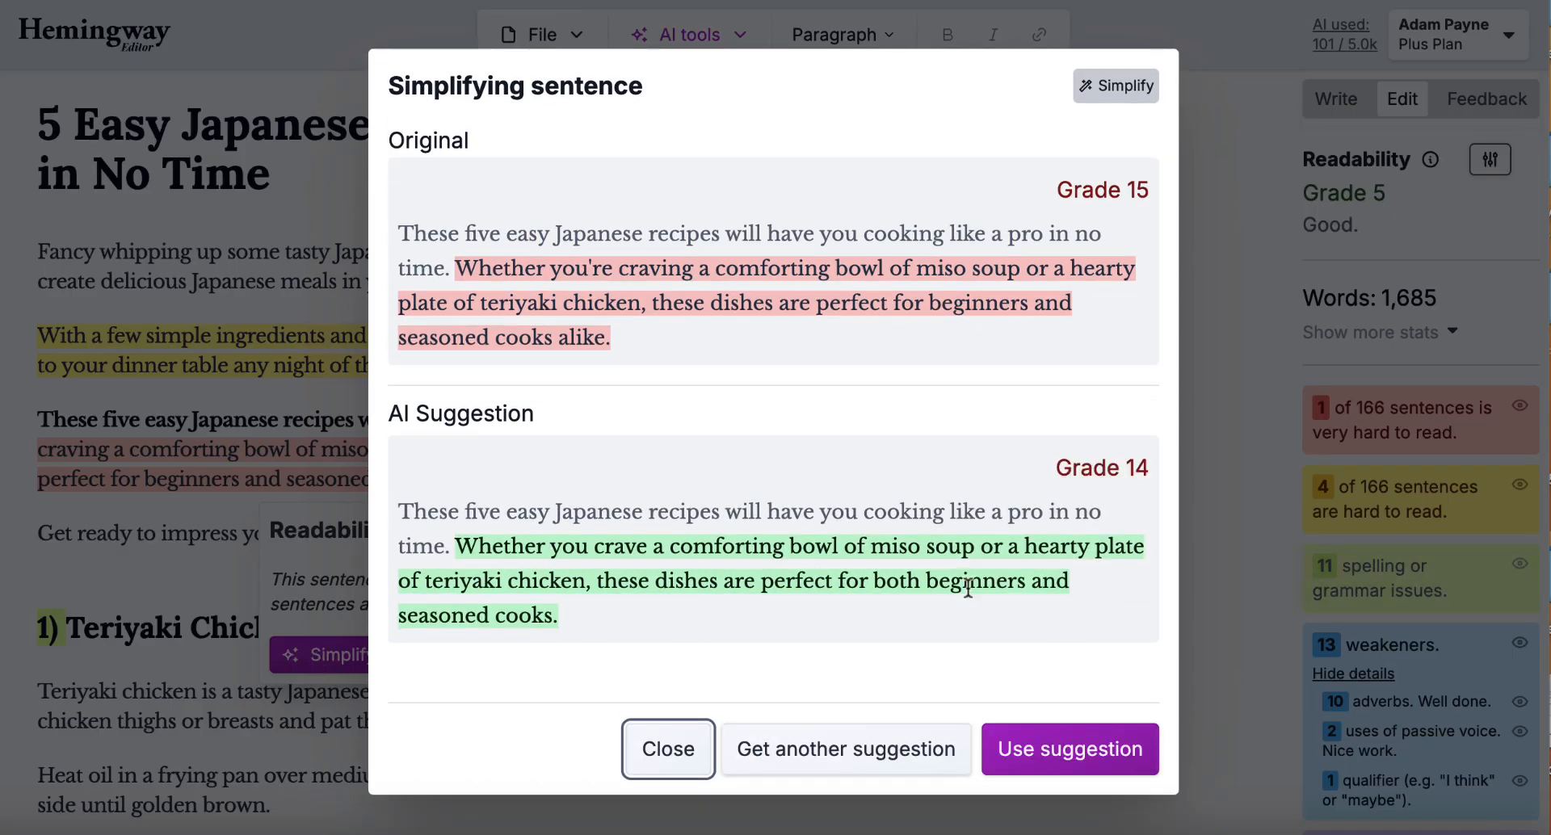
click(1042, 747)
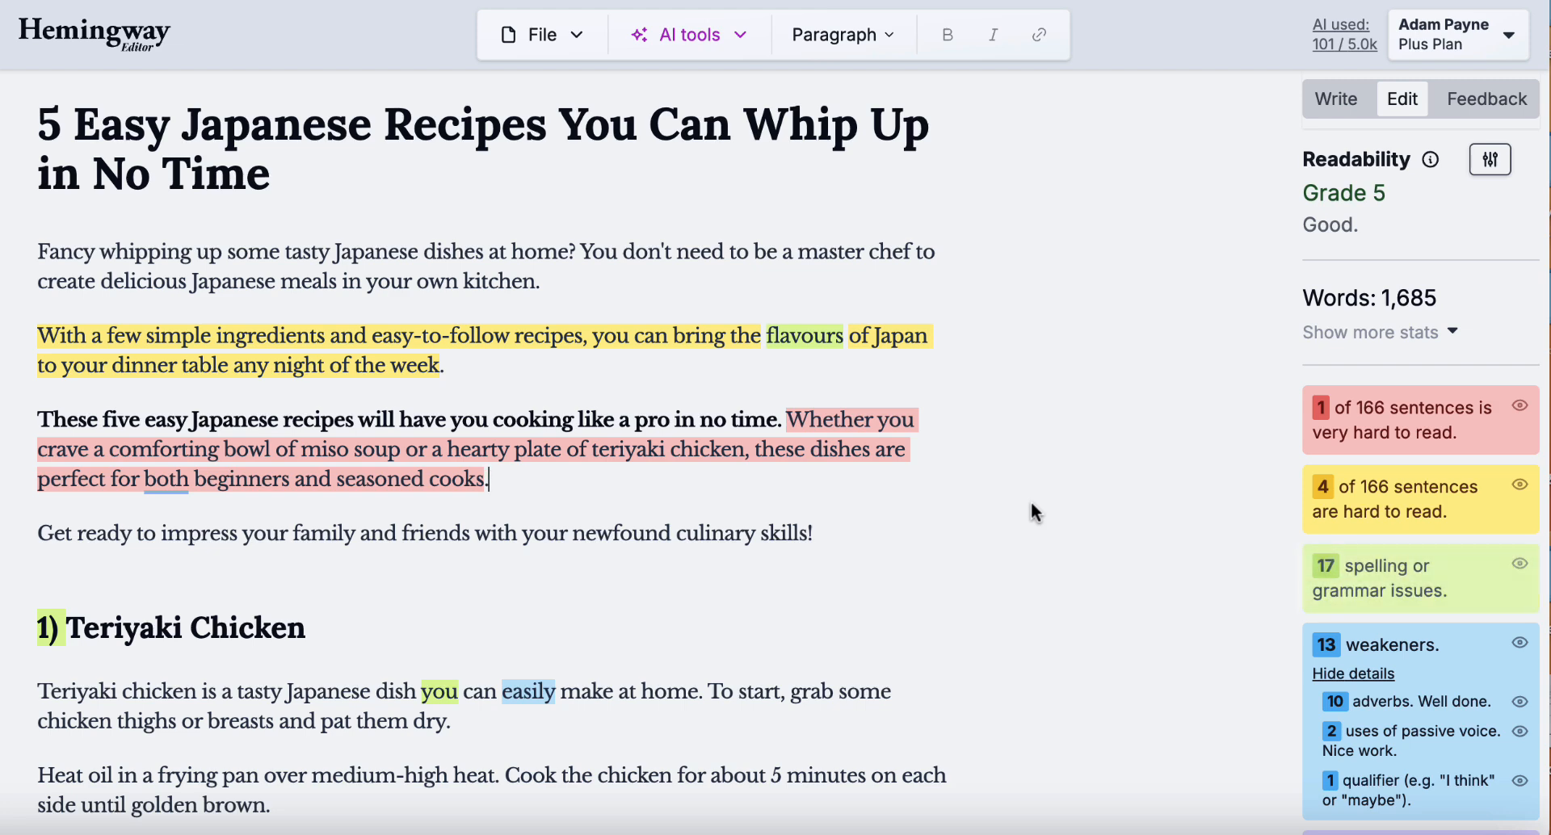
- Apply Grammarly's rewrite of the "While it's cooking" teriyaki sauce paragraph, using "make" and "In a small bowl, combine", and close the suggestions
scroll(1031, 501, down, 1)
scroll(1030, 502, down, 5)
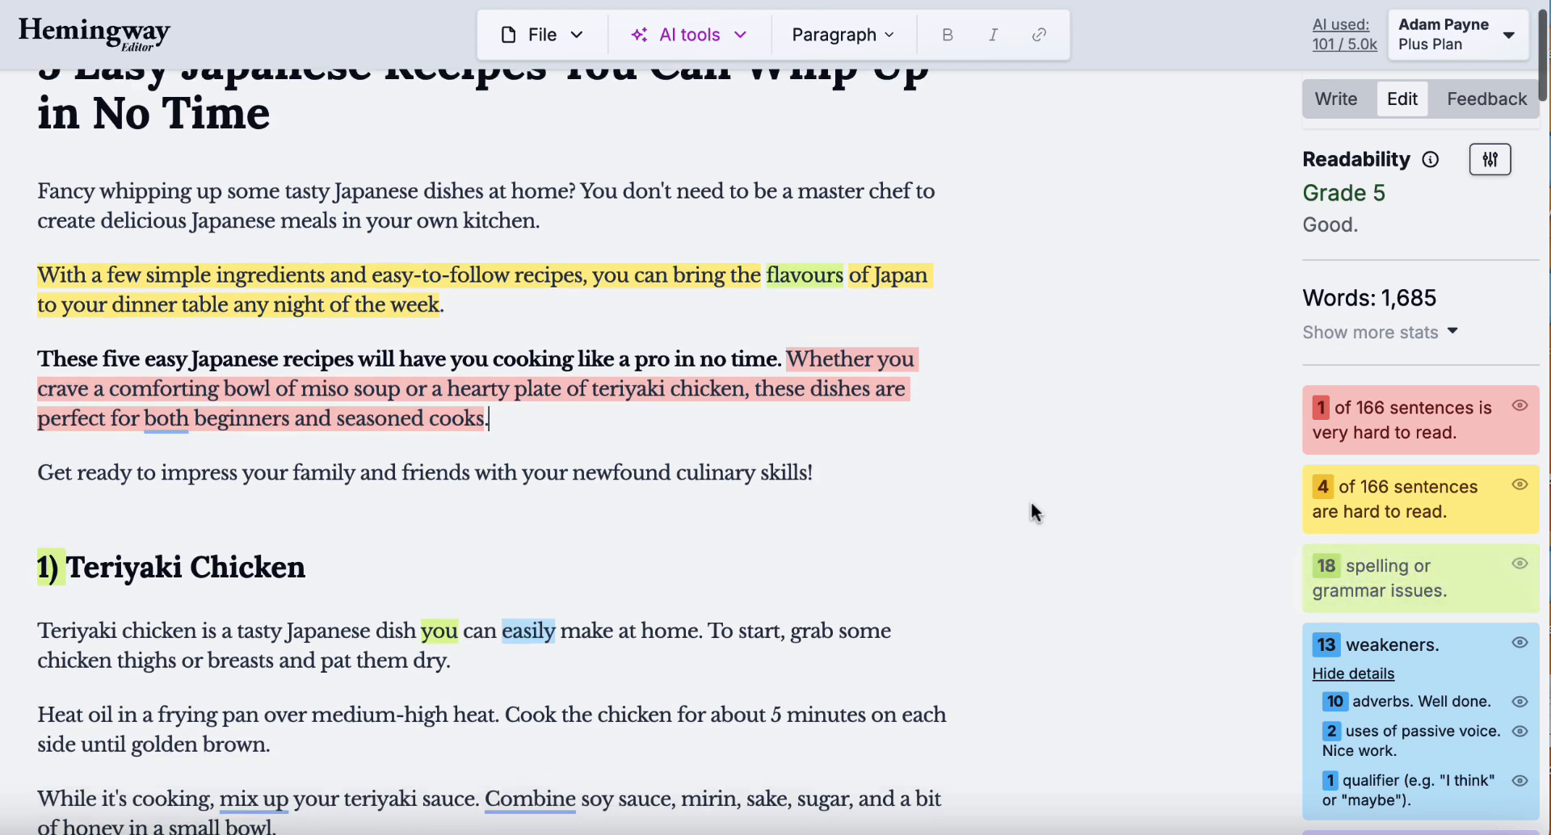
mouse_move(512, 533)
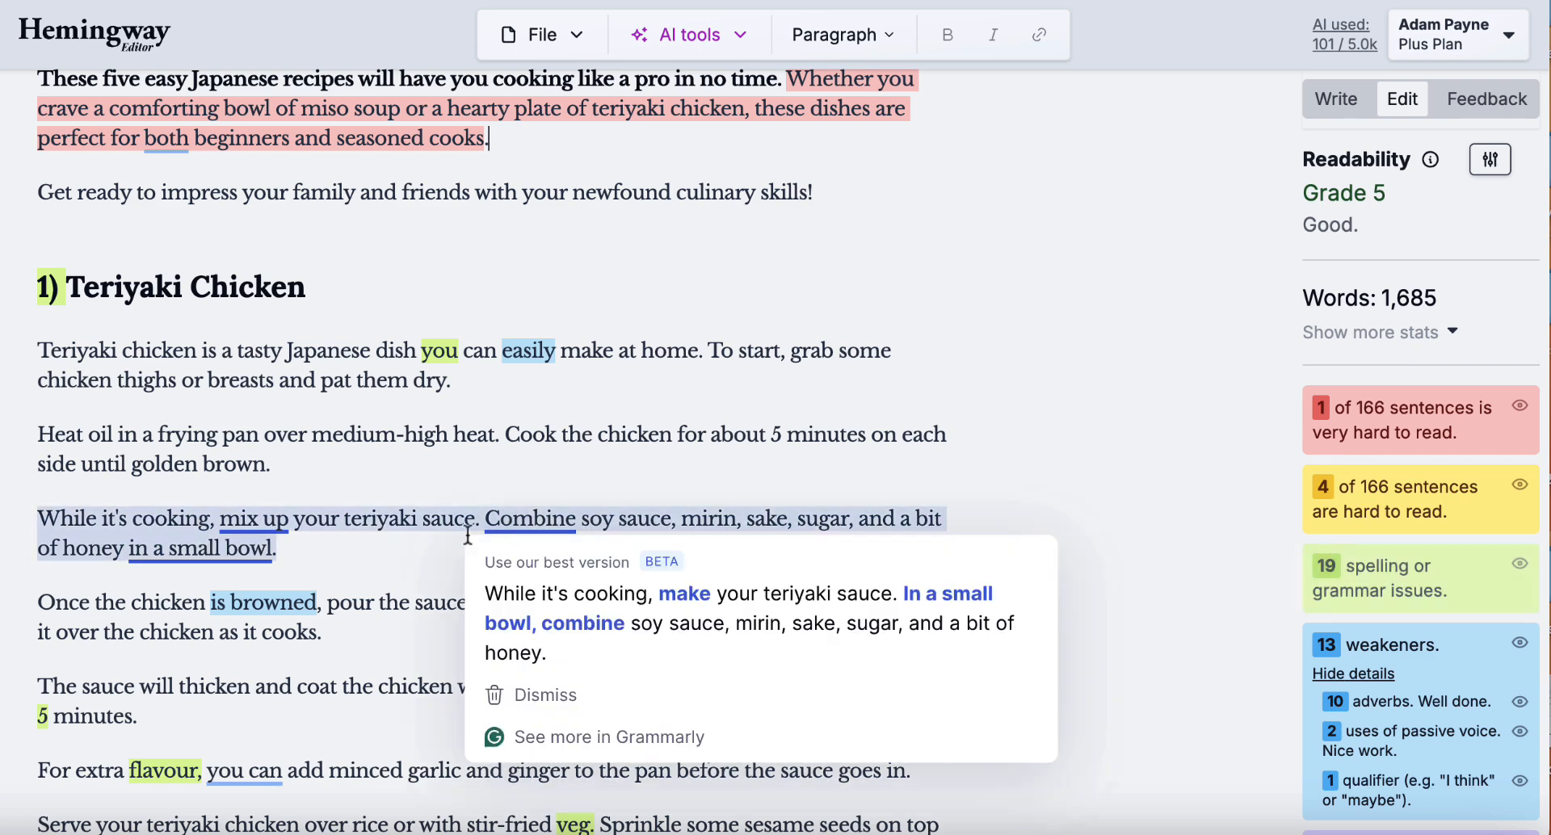
click(554, 739)
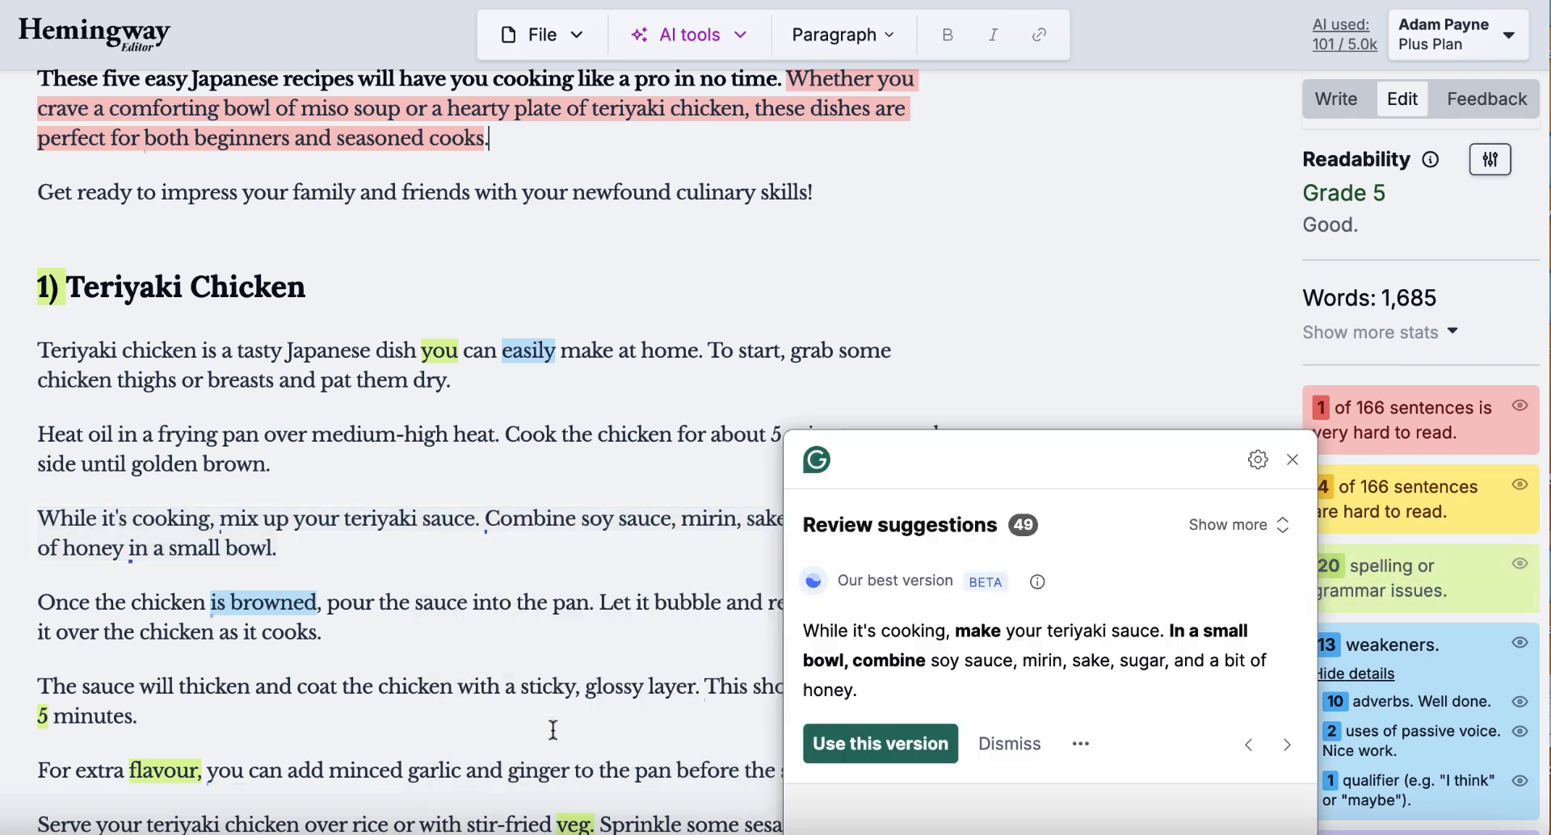
scroll(934, 671, down, 1)
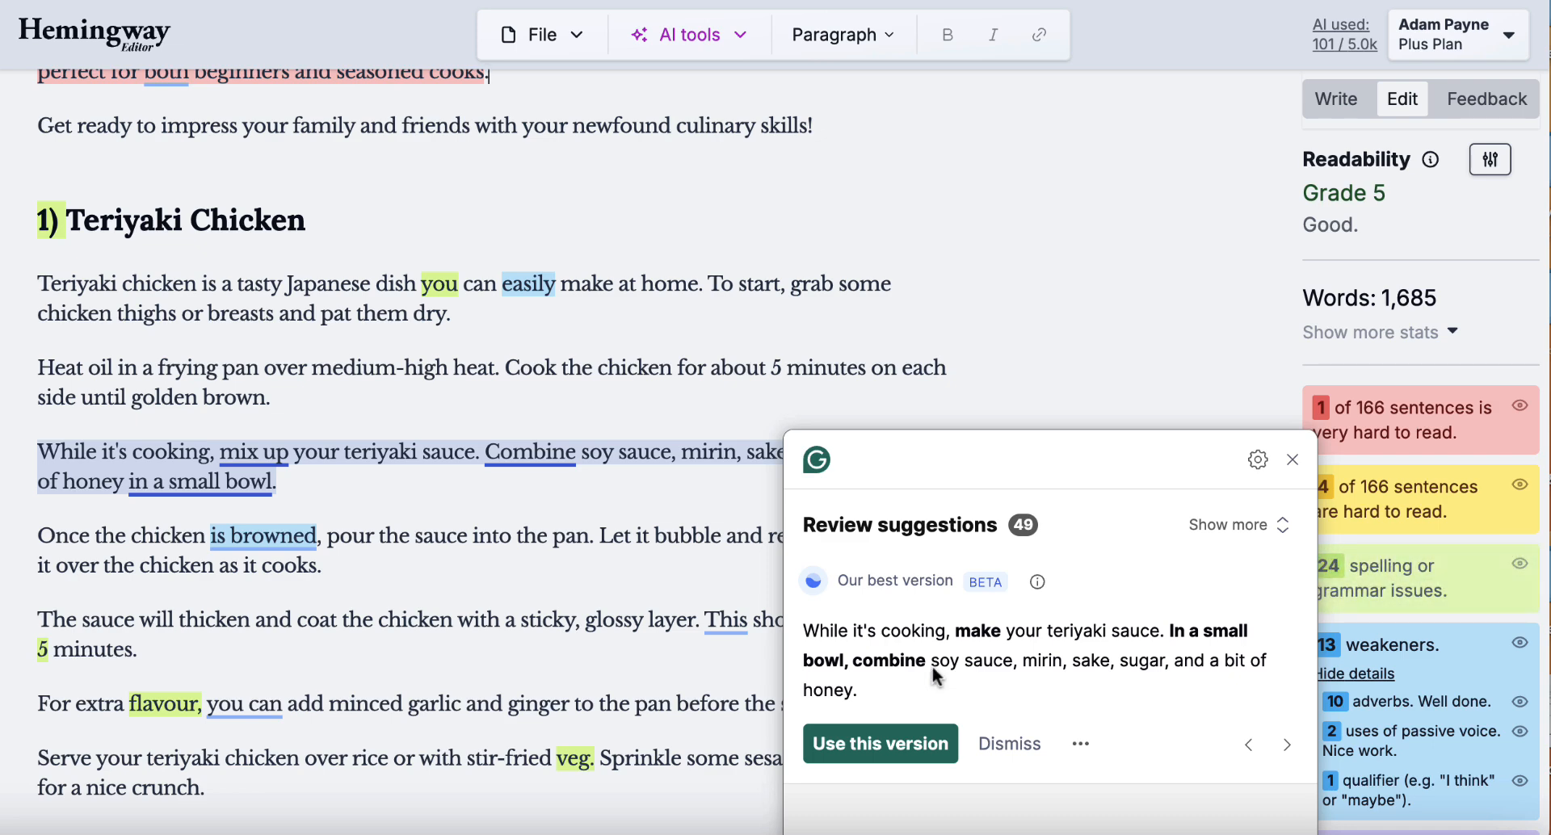
click(880, 743)
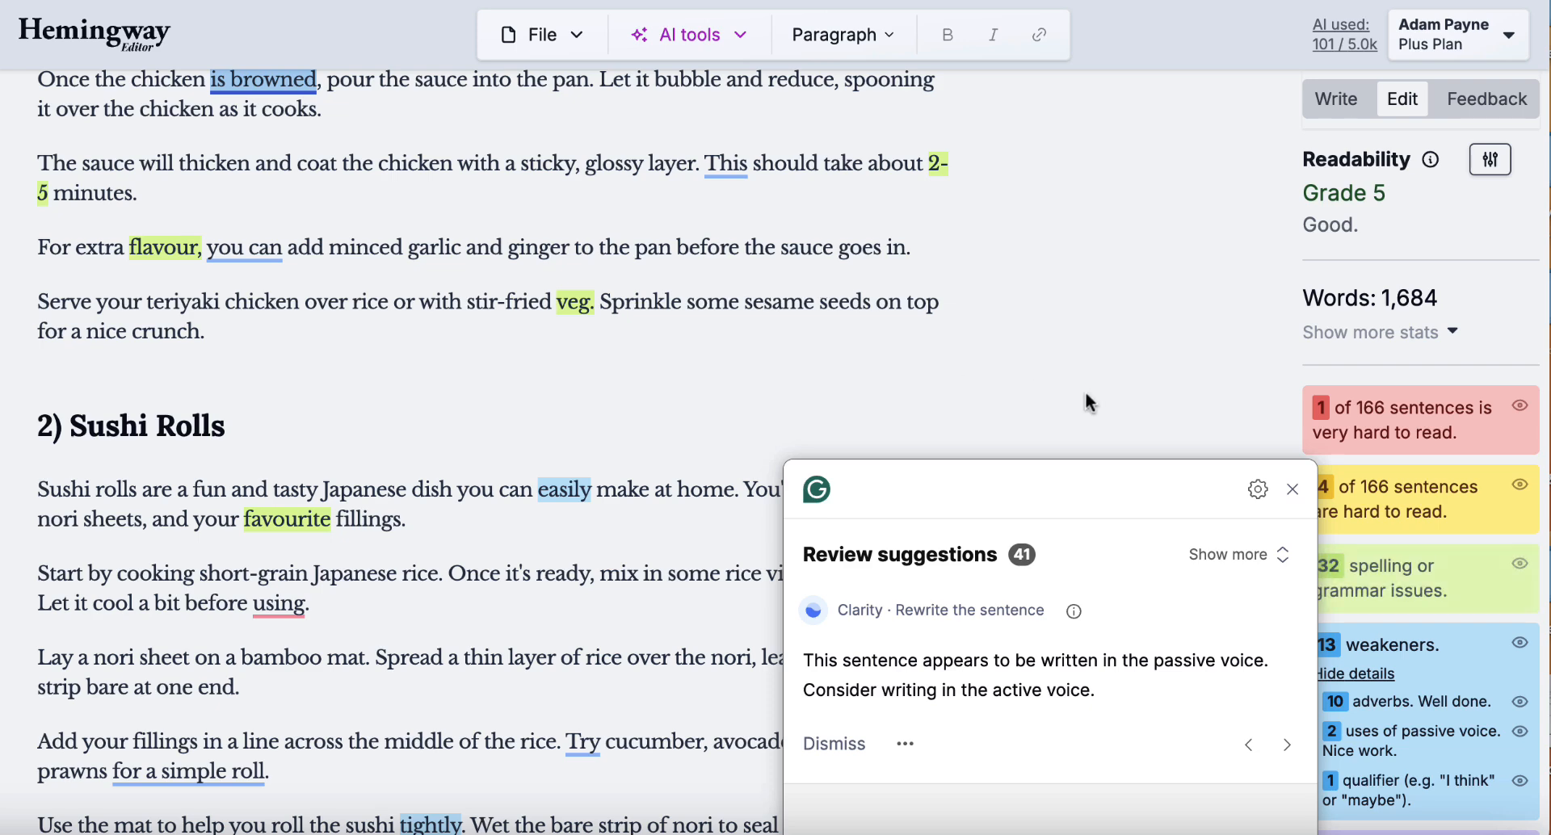
click(1293, 489)
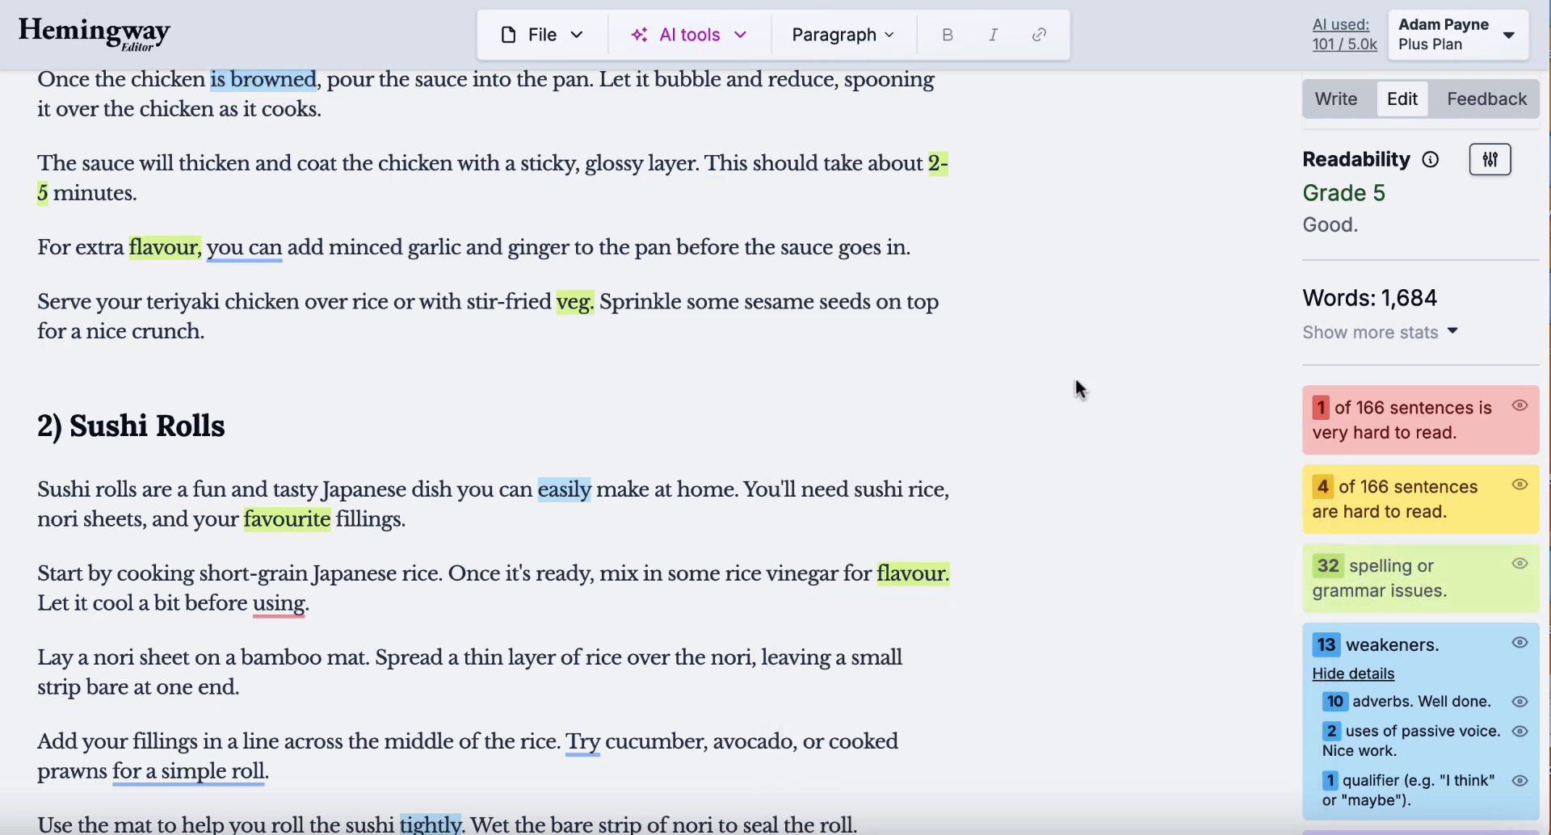